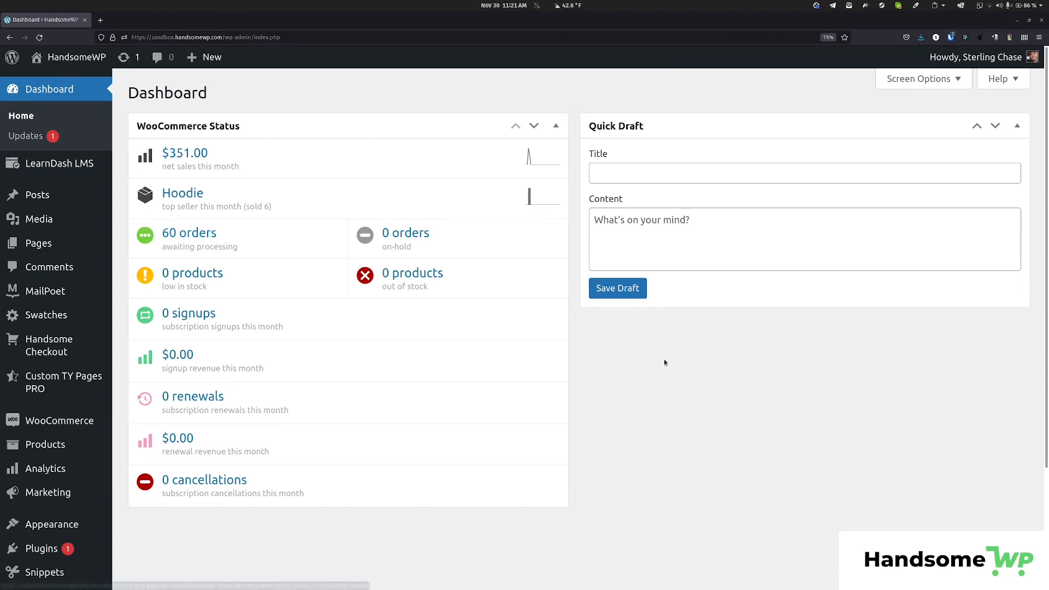
# Open Products > Add New in a separate browser tab.
pyautogui.moveTo(43, 255)
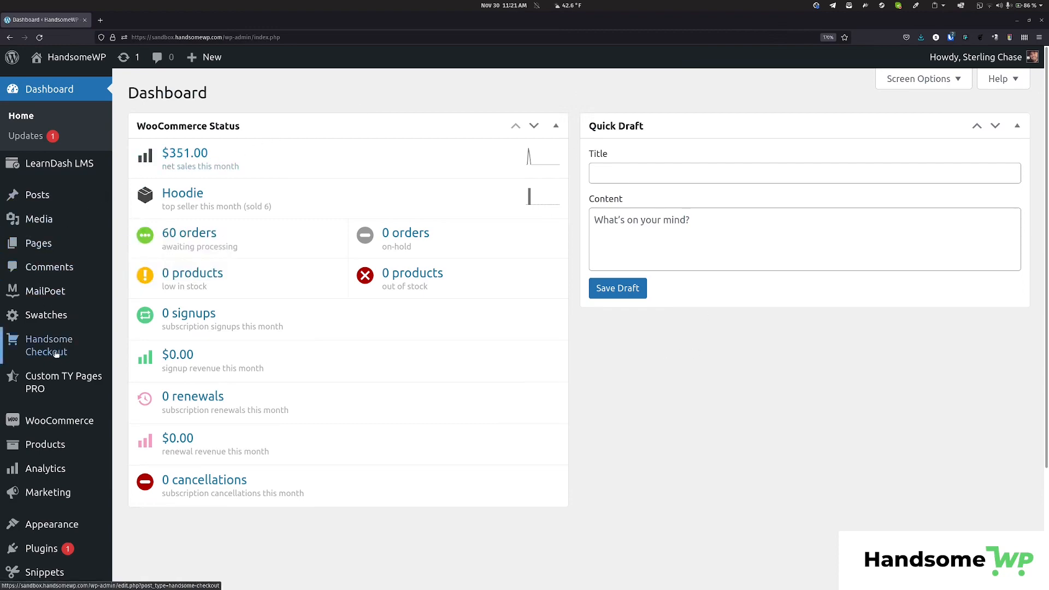
pyautogui.scroll(-3, 54, 339)
pyautogui.moveTo(48, 298)
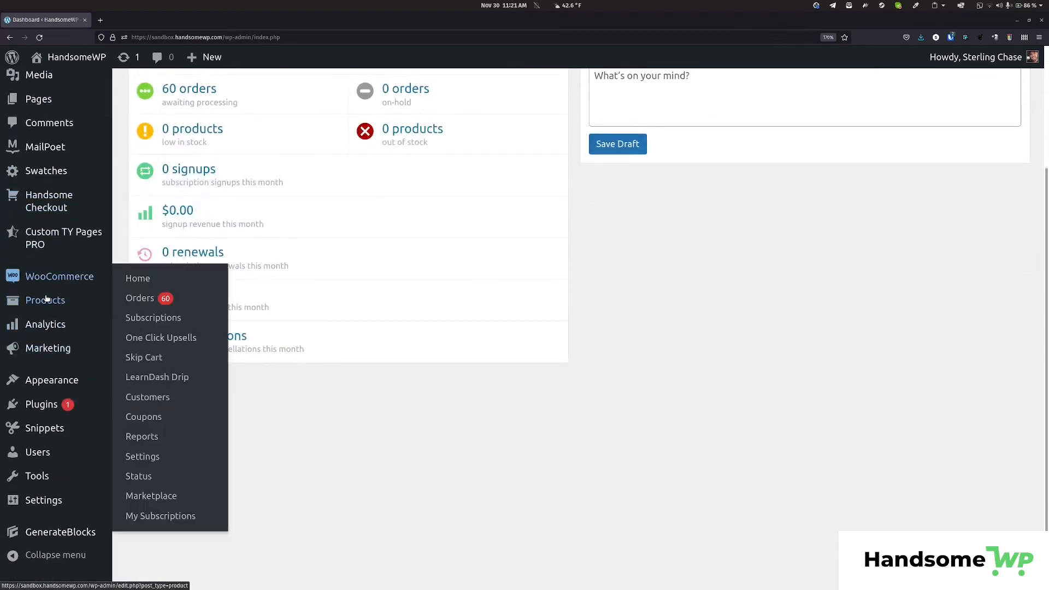
pyautogui.middleClick(151, 322)
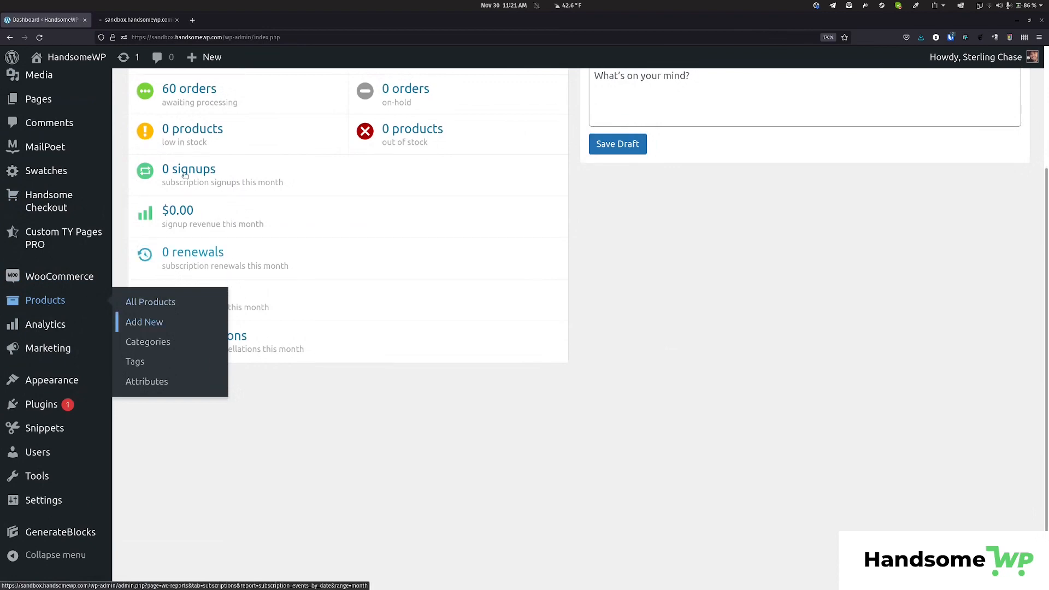
# In the new tab, enter 'Product Title' as the product name so the draft auto-saves.
pyautogui.hotkey('ctrl', 'Tab')
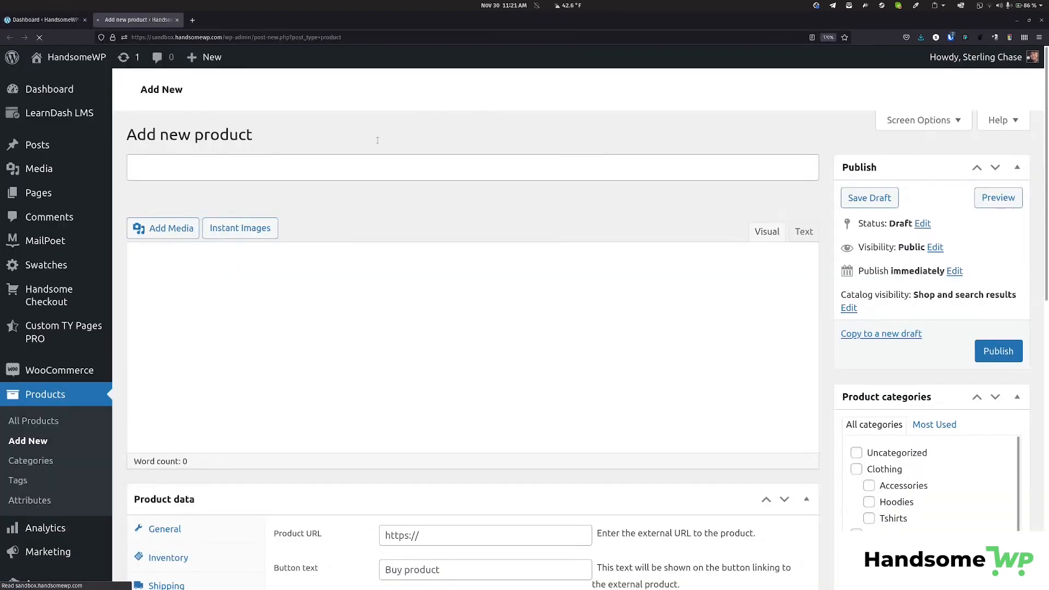
pyautogui.click(399, 173)
pyautogui.write('Title')
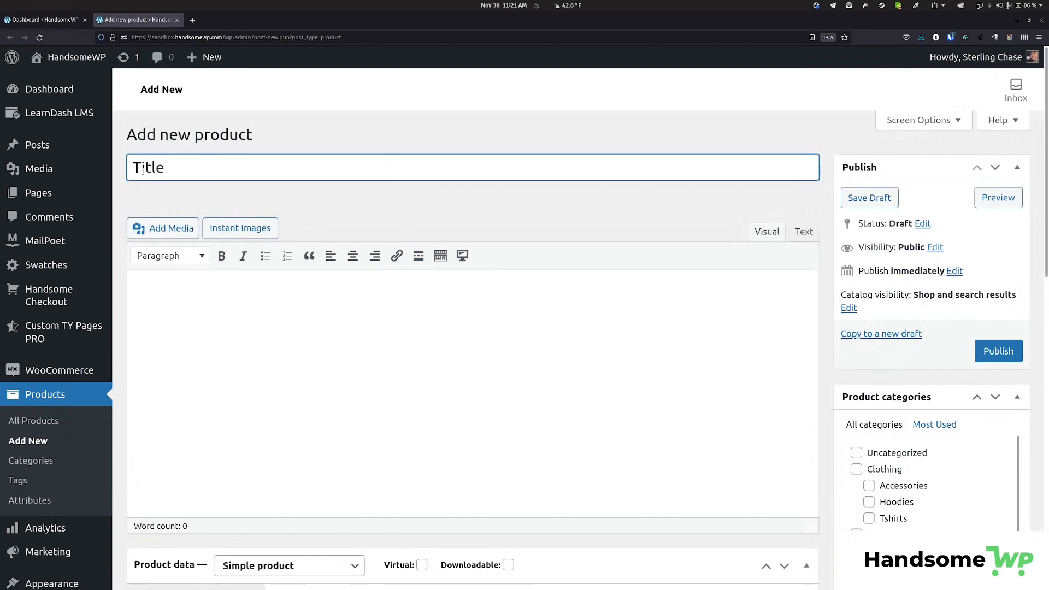
pyautogui.click(133, 167)
pyautogui.write('Product')
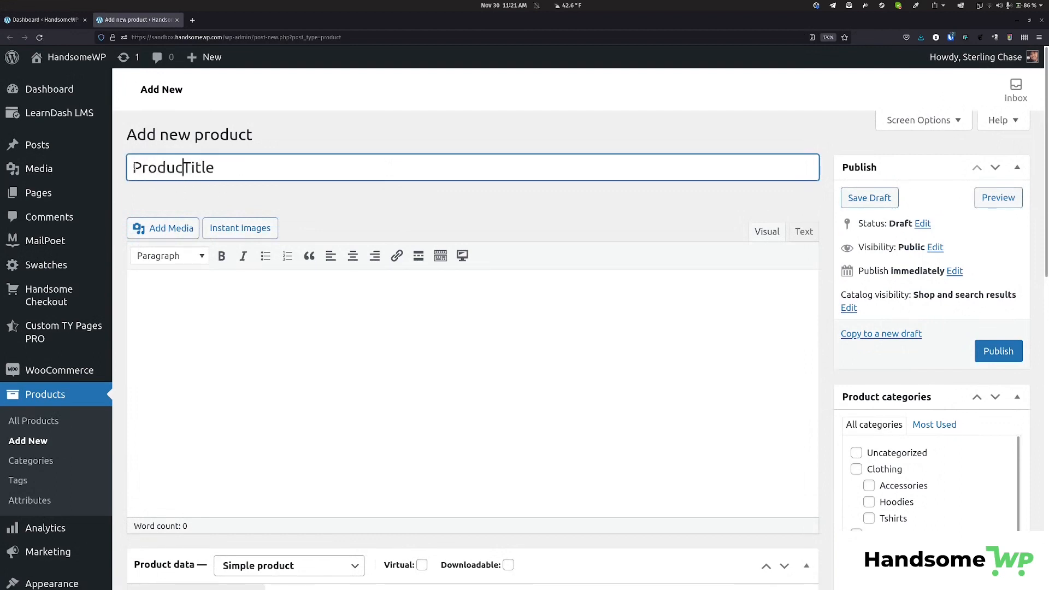
pyautogui.click(571, 220)
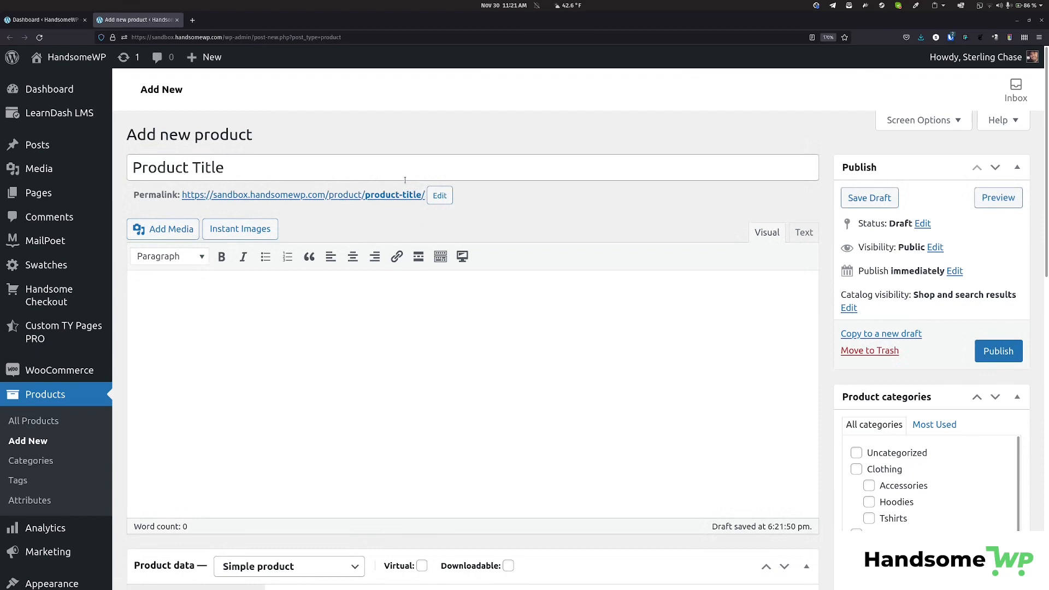
# Confirm the permalink slug product-title.
pyautogui.click(440, 196)
pyautogui.tripleClick(386, 197)
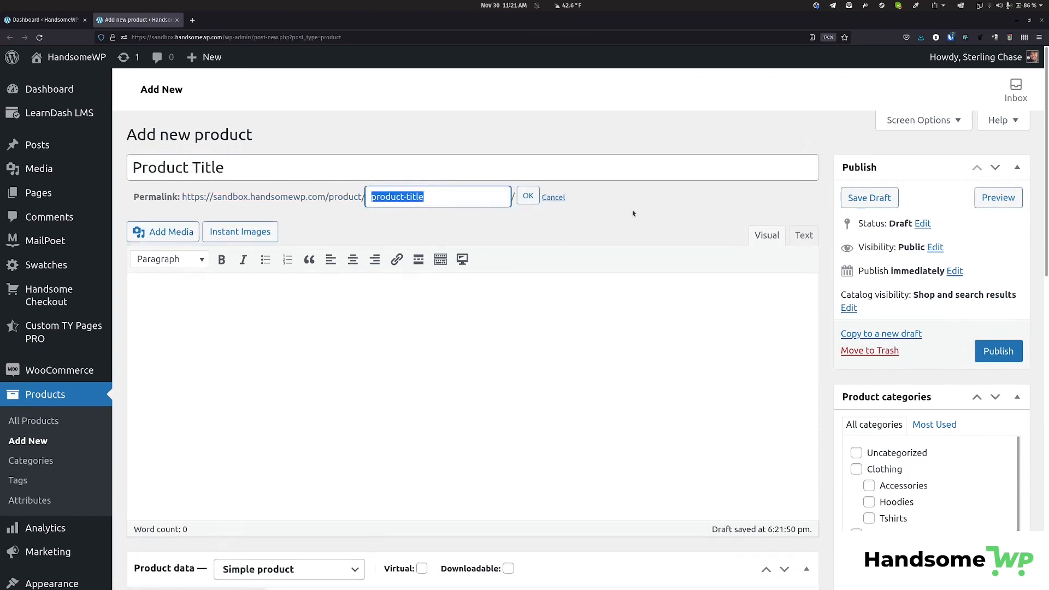
pyautogui.click(563, 198)
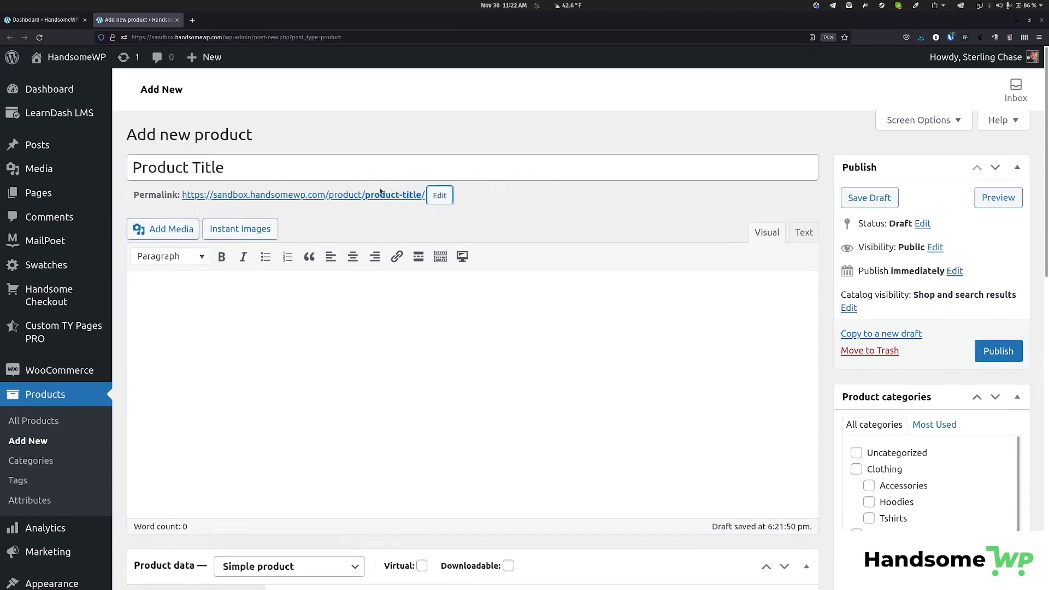
pyautogui.scroll(-5, 429, 203)
# Paste three Lorem ipsum paragraphs into the main product description.
pyautogui.scroll(3, 363, 274)
pyautogui.click(349, 254)
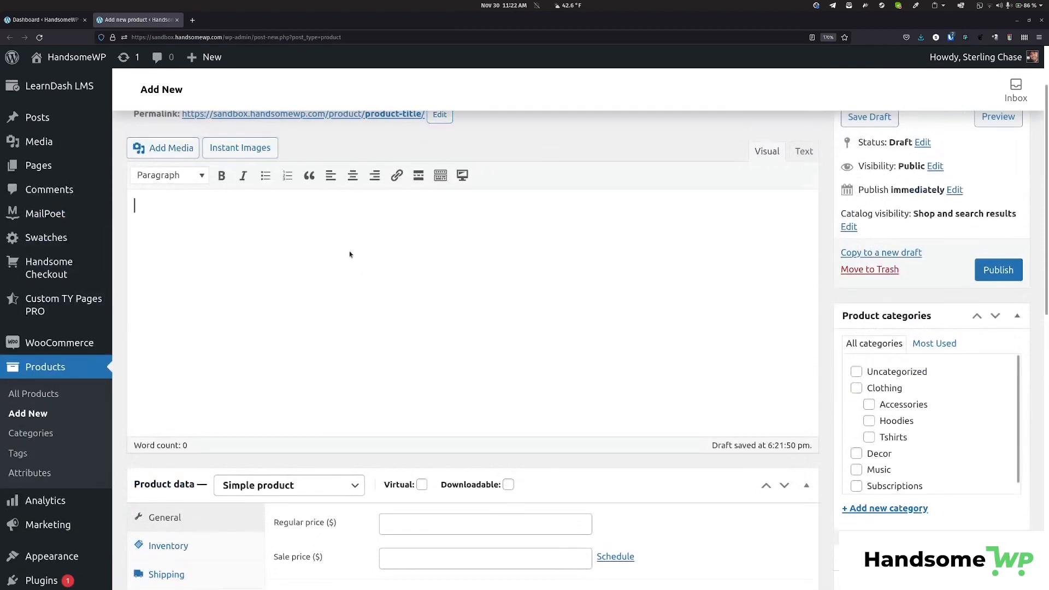
pyautogui.scroll(-6, 353, 252)
pyautogui.click(433, 367)
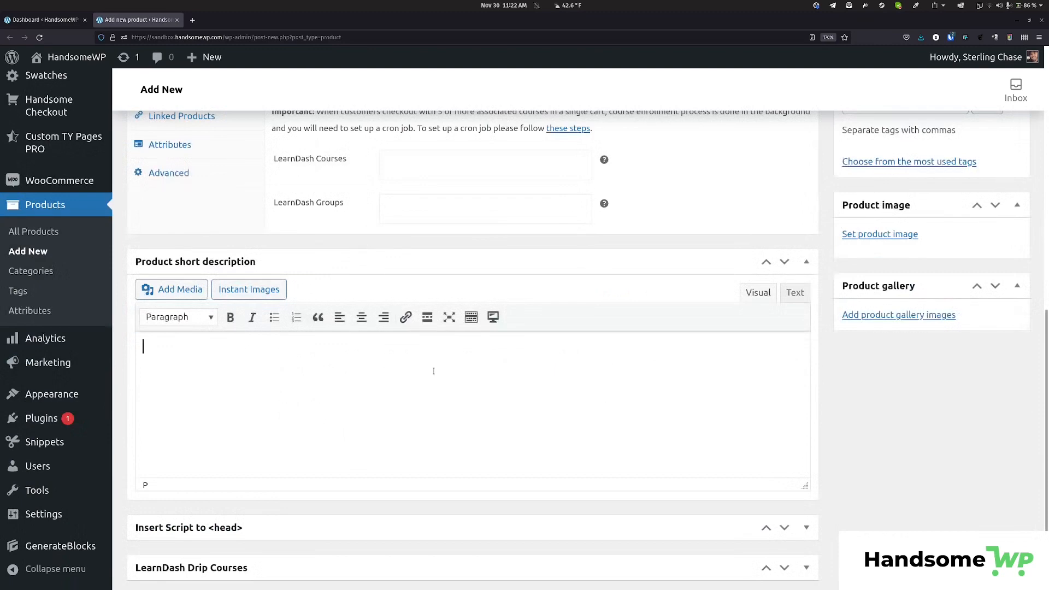
pyautogui.scroll(7, 440, 344)
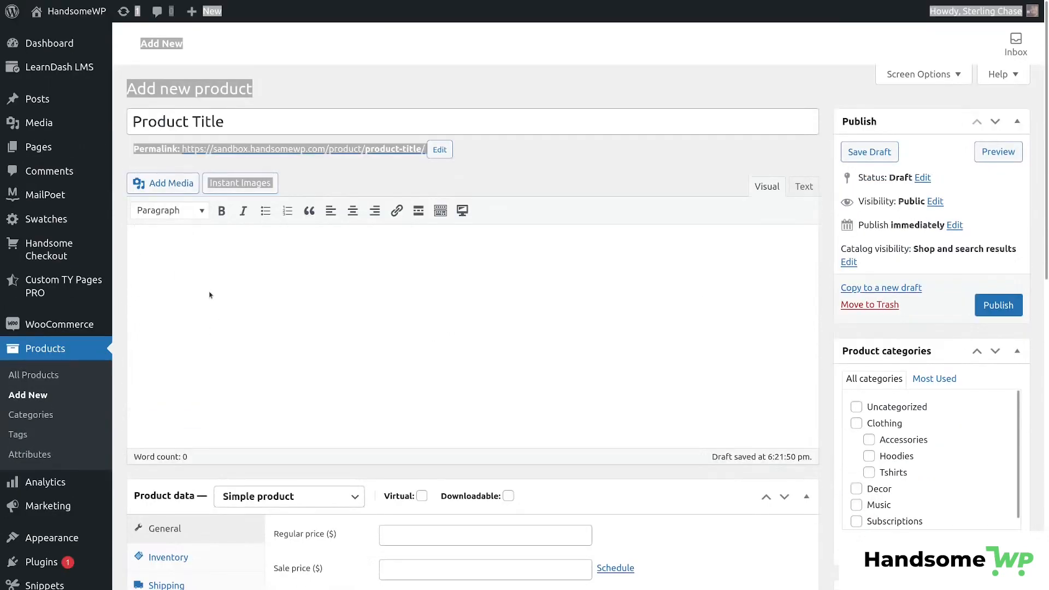
pyautogui.write('Lorem ipsum dolor sit amet, consectetur adipiscing elit. Nunc sit amet diam velit. Etiam est arcu, viverra et elementum id, commodo non libero. Maecenas sapien leo, euismod cursus velit ac, accumsan consectetur dui. Integer augue ex, aliquet quis dictum ac, ultricies tincidunt urna. Donec imperdiet lobortis rhoncus. Praesent sit amet eros et lacus pharetra pretium vel sit amet libero. Quisque at blandit ex, ac rhoncus metus. Integer eget cursus odio. Nam laoreet neque vel velit varius, ac malesuada sapien condimentum. Donec consequat id tortor sit amet facilisis. Curabitur est risus, sodales id suscipit eu, sodales non enim. Aliquam felis quam, rhoncus non consectetur eget, fermentum nec purus. Vivamus et turpis eget neque viverra fermentum.')
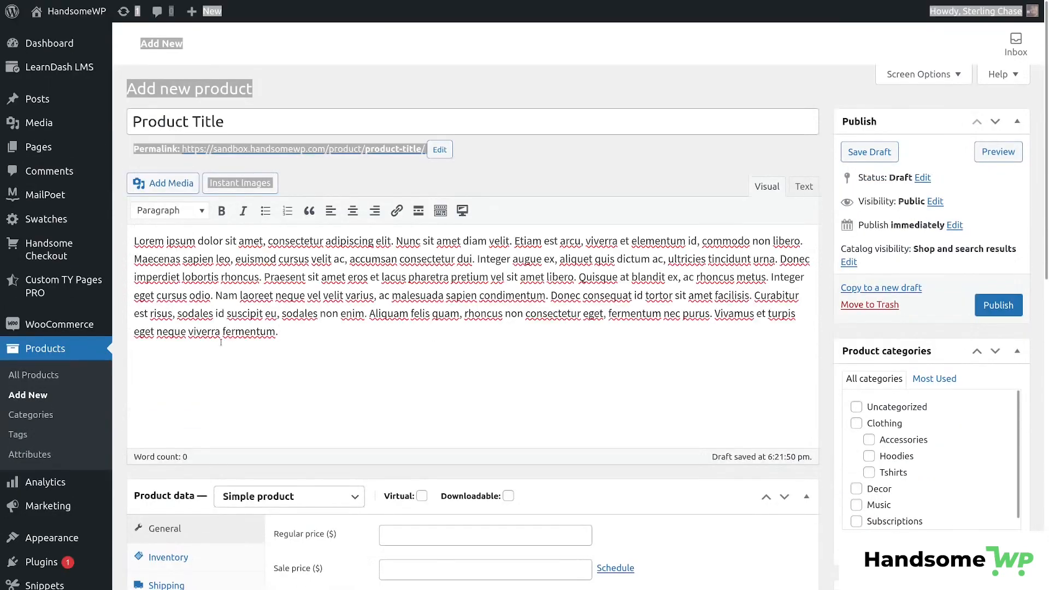
pyautogui.press('Return')
pyautogui.write('Lorem ipsum dolor sit amet, consectetur adipiscing elit. Nunc sit amet diam velit. Etiam est arcu, viverra et elementum id, commodo non libero. Maecenas sapien leo, euismod cursus velit ac, accumsan consectetur dui. Integer augue ex, aliquet quis dictum ac, ultricies tincidunt urna. Donec imperdiet lobortis rhoncus. Praesent sit amet eros et lacus pharetra pretium vel sit amet libero. Quisque at blandit ex, ac rhoncus metus. Integer eget cursus odio. Nam laoreet neque vel velit varius, ac malesuada sapien condimentum. Donec consequat id tortor sit amet facilisis. Curabitur est risus, sodales id suscipit eu, sodales non enim. Aliquam felis quam, rhoncus non consectetur eget, fermentum nec purus. Vivamus et turpis eget neque viverra fermentum.')
pyautogui.press('Return')
pyautogui.write('Lorem ipsum dolor sit amet, consectetur adipiscing elit. Nunc sit amet diam velit. Etiam est arcu, viverra et elementum id, commodo non libero. Maecenas sapien leo, euismod cursus velit ac, accumsan consectetur dui. Integer augue ex, aliquet quis dictum ac, ultricies tincidunt urna. Donec imperdiet lobortis rhoncus. Praesent sit amet eros et lacus pharetra pretium vel sit amet libero. Quisque at blandit ex, ac rhoncus metus. Integer eget cursus odio. Nam laoreet neque vel velit varius, ac malesuada sapien condimentum. Donec consequat id tortor sit amet facilisis. Curabitur est risus, sodales id suscipit eu, sodales non enim. Aliquam felis quam, rhoncus non consectetur eget, fermentum nec purus. Vivamus et turpis eget neque viverra fermentum.')
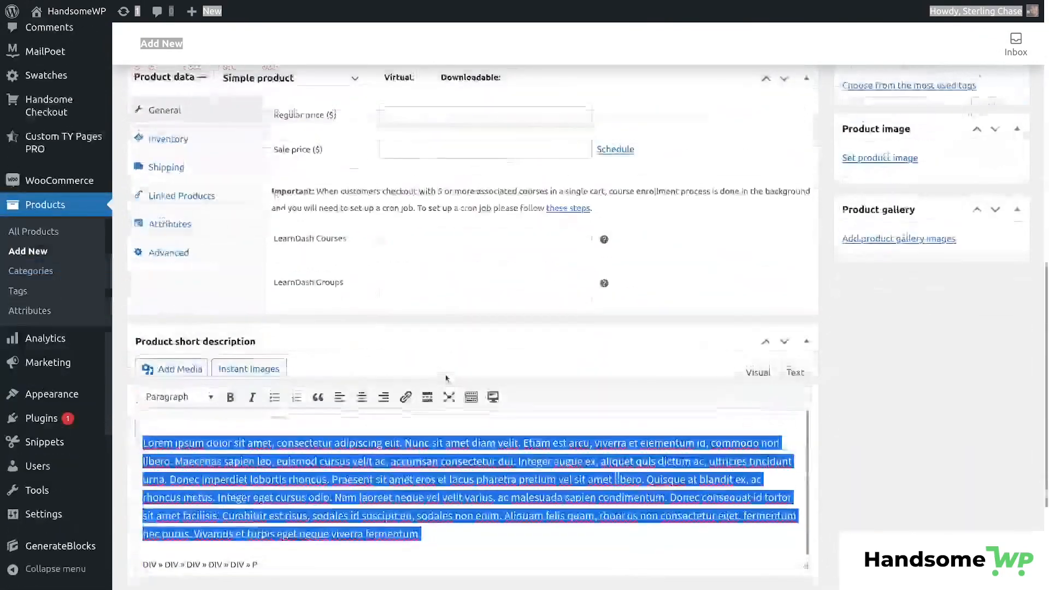
# Add one Lorem ipsum paragraph to the product short description.
pyautogui.scroll(-2, 470, 327)
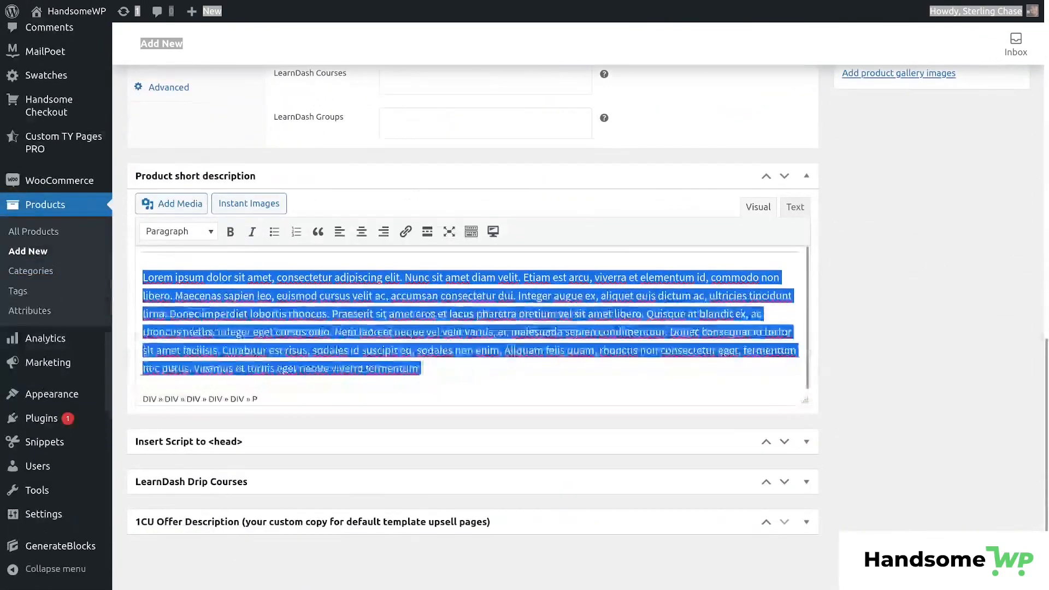
pyautogui.moveTo(422, 369); pyautogui.dragTo(142, 278)
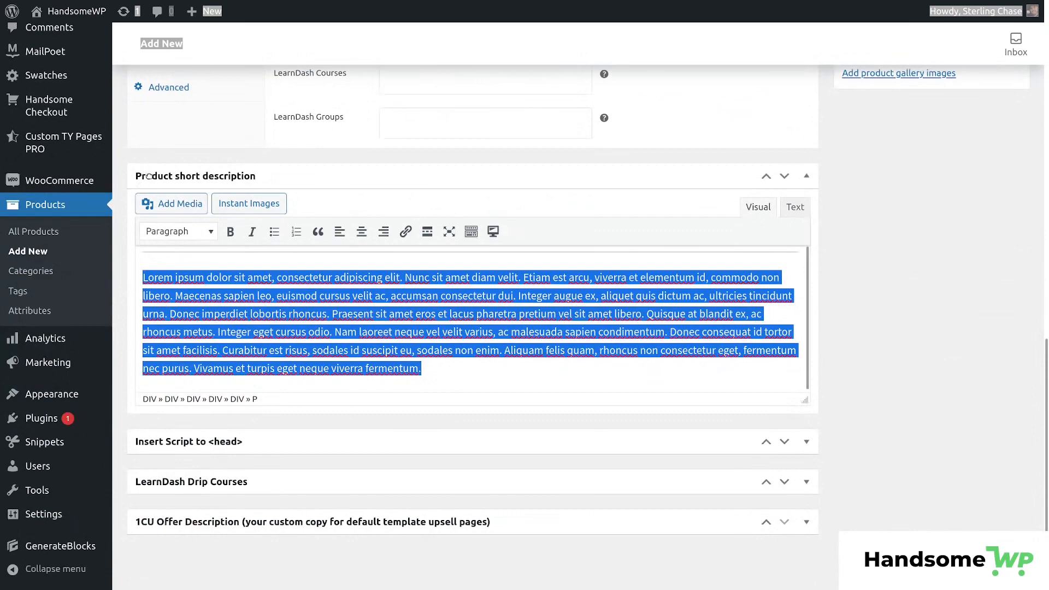
pyautogui.scroll(7, 330, 366)
pyautogui.scroll(5, 330, 366)
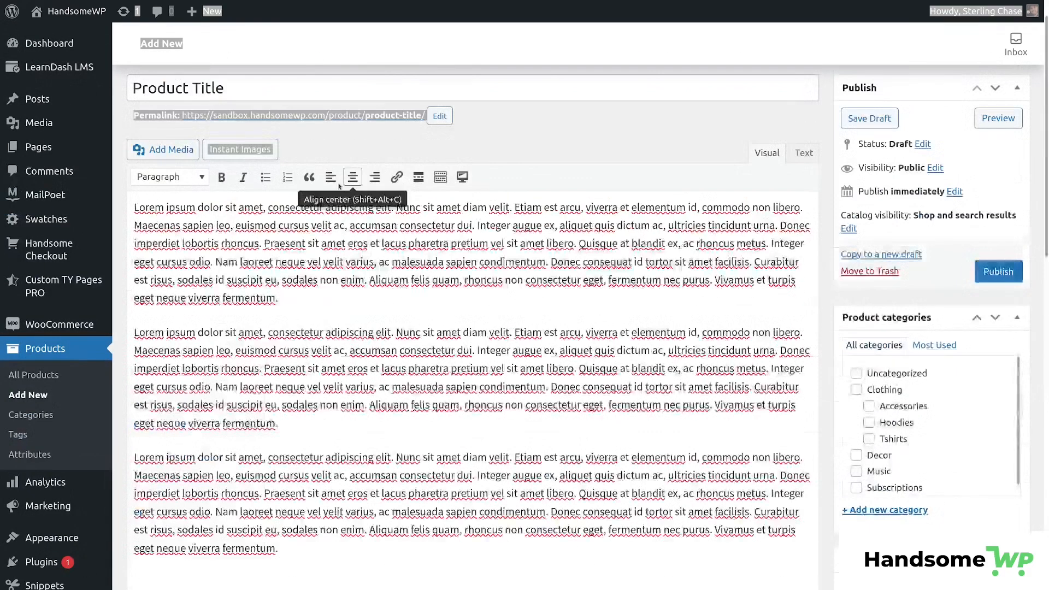
pyautogui.click(590, 131)
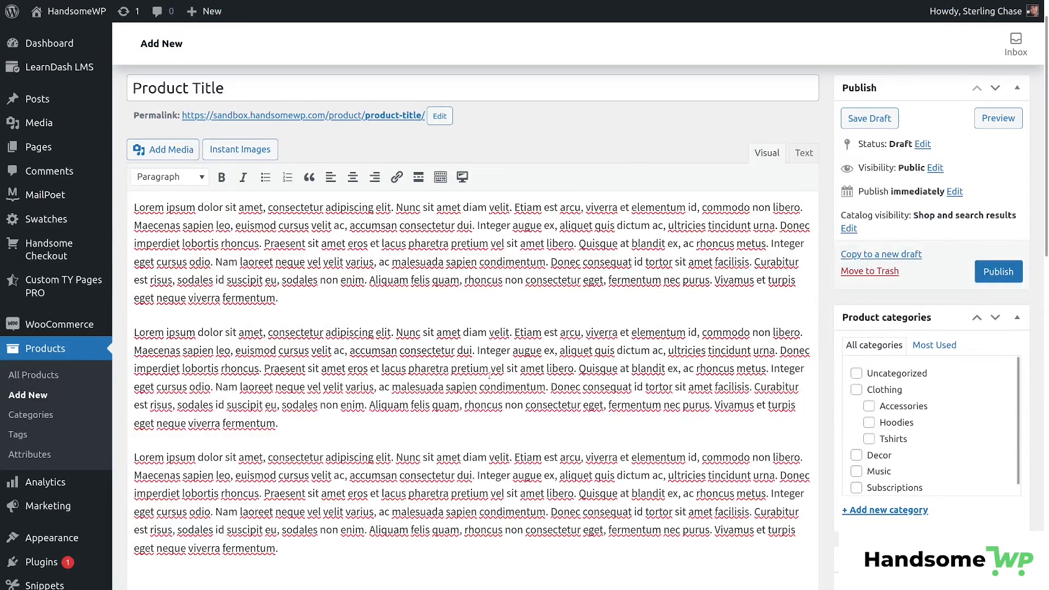
pyautogui.scroll(-7, 490, 373)
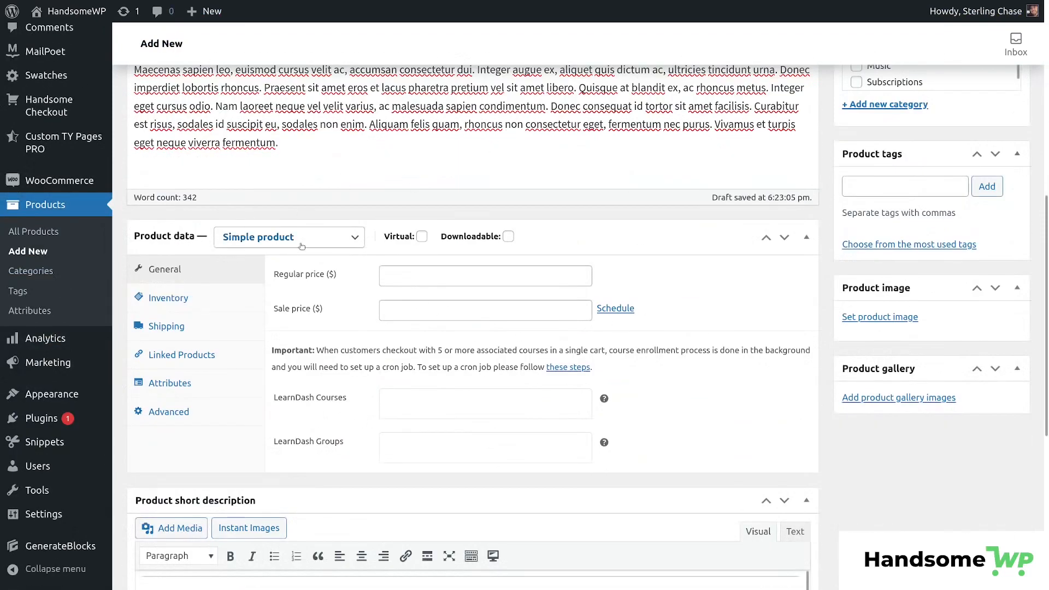
pyautogui.click(349, 239)
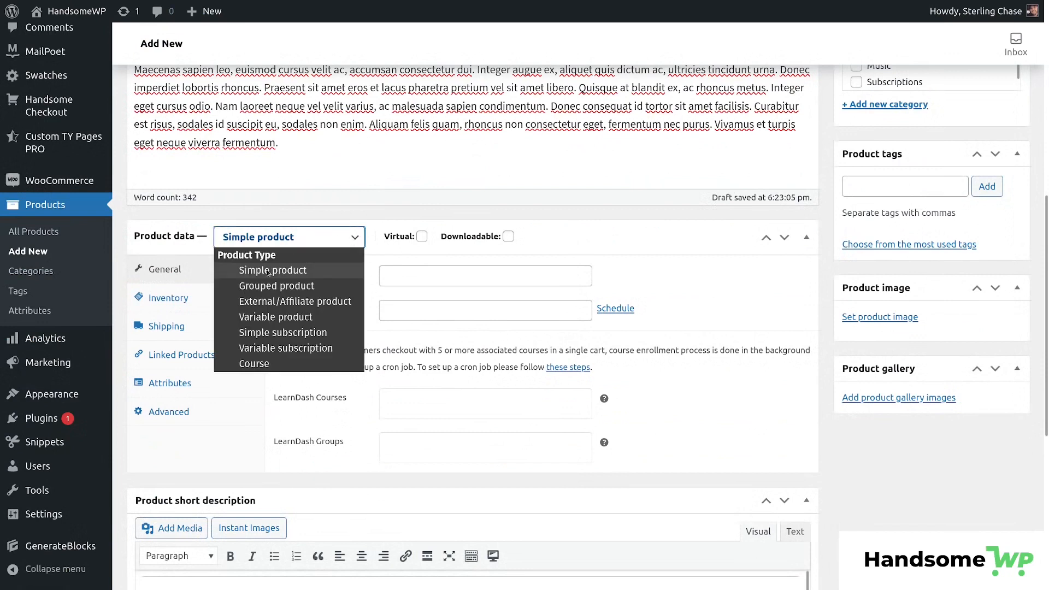
pyautogui.click(298, 267)
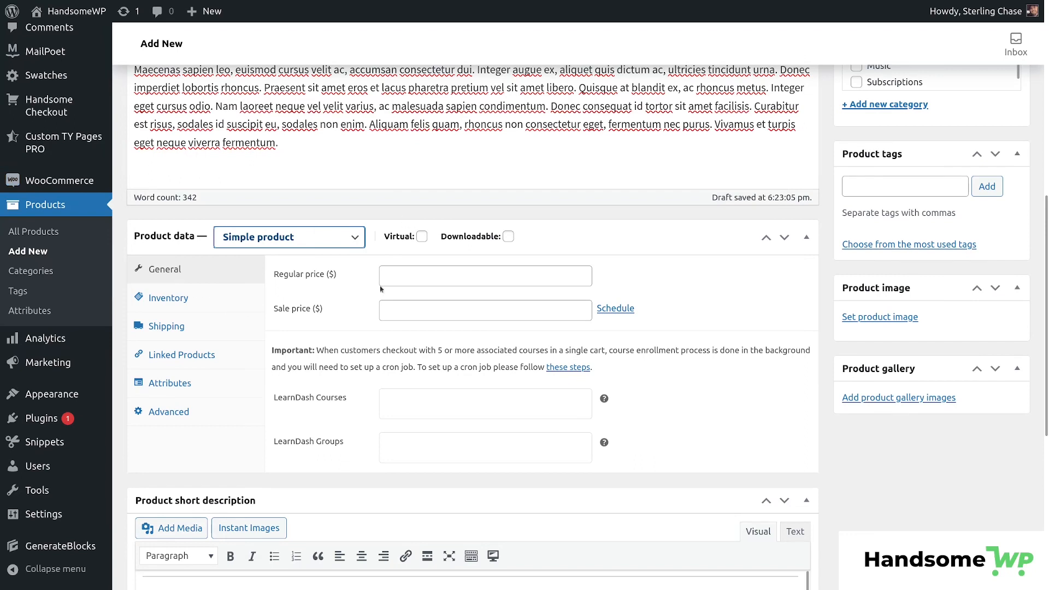
pyautogui.click(421, 237)
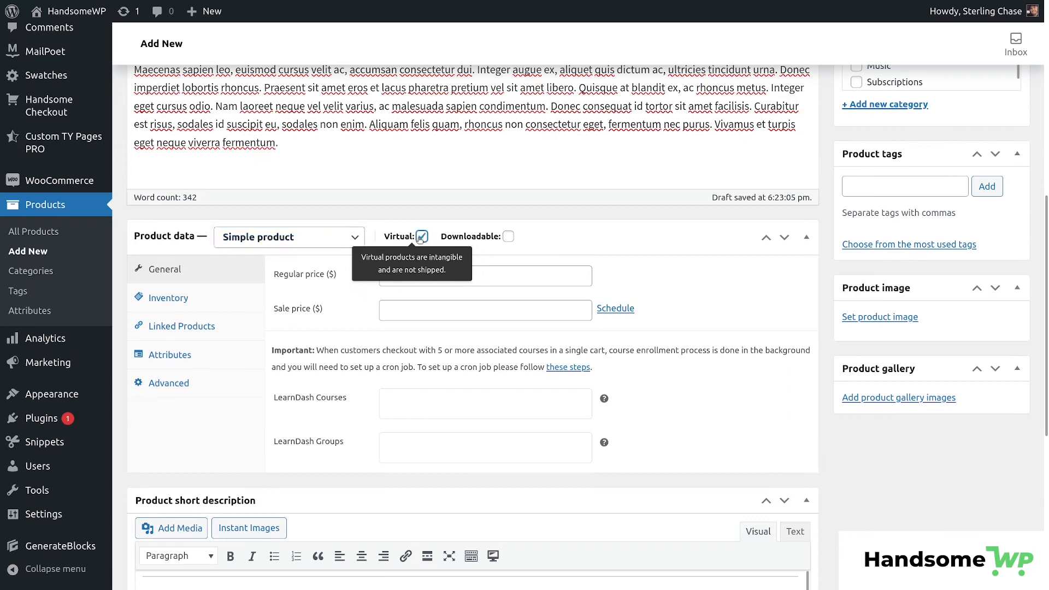
pyautogui.click(508, 236)
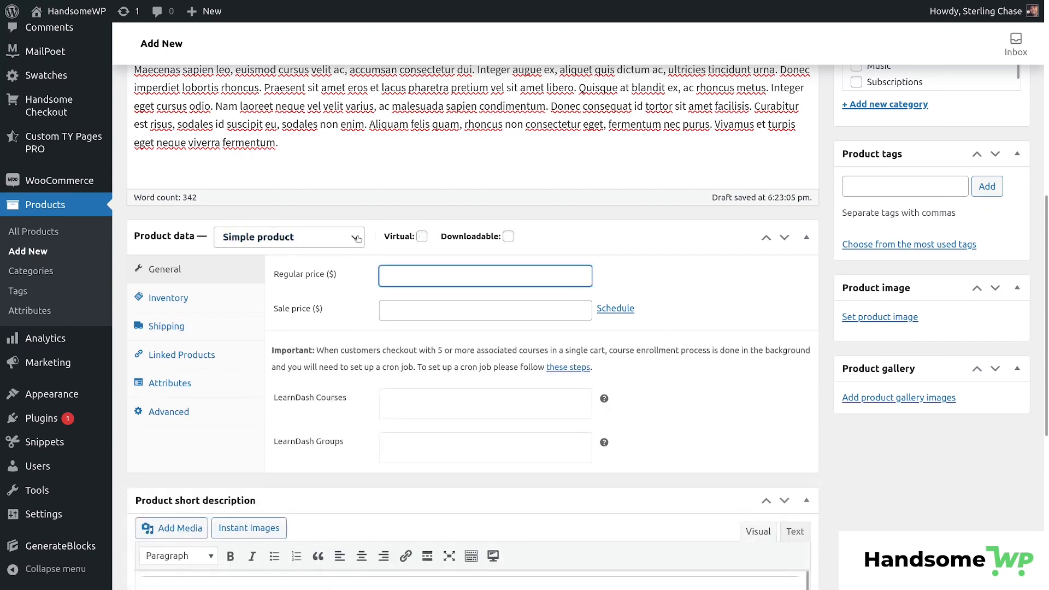
# Set the regular price to 100 and the sale price to 49.97.
pyautogui.click(401, 276)
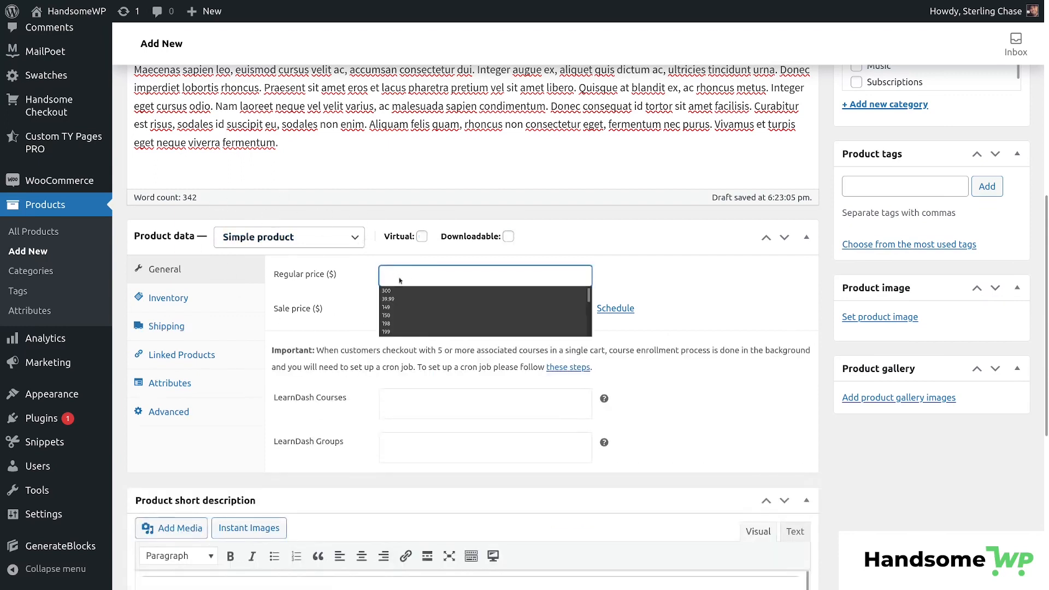
pyautogui.write('100')
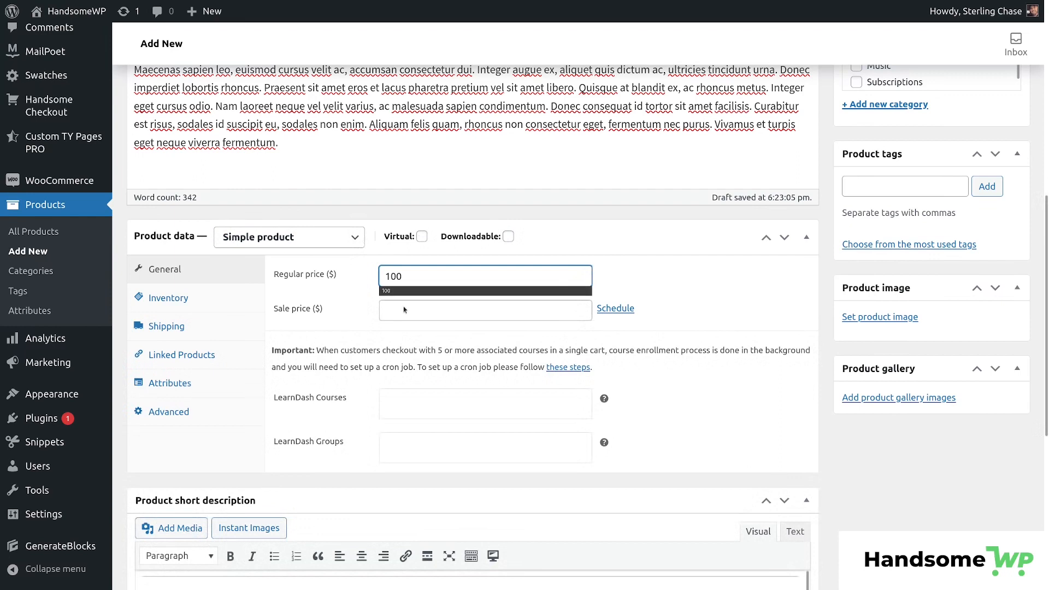
pyautogui.click(423, 310)
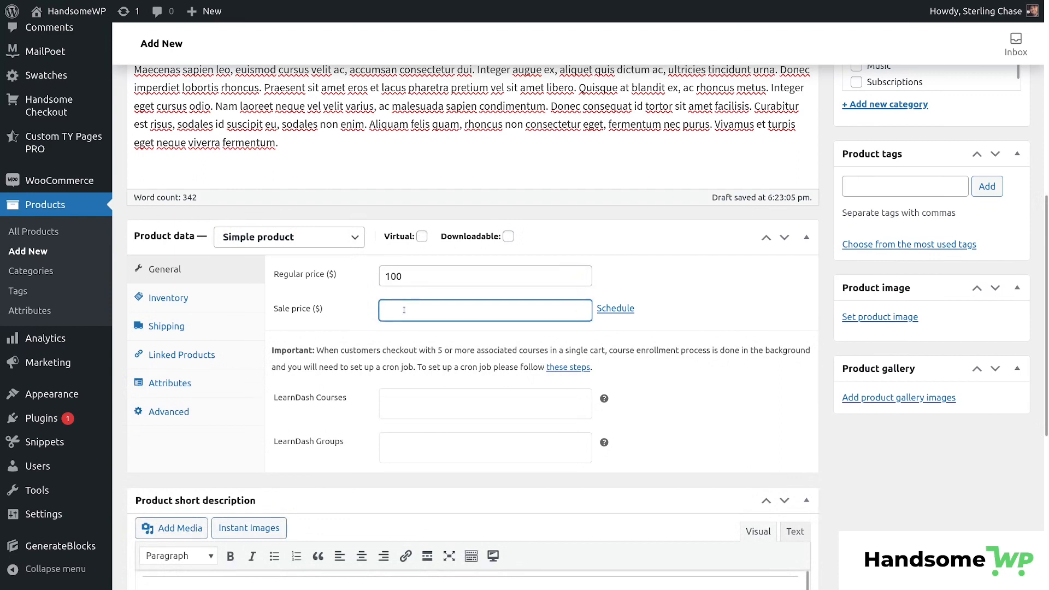
pyautogui.write('49.97')
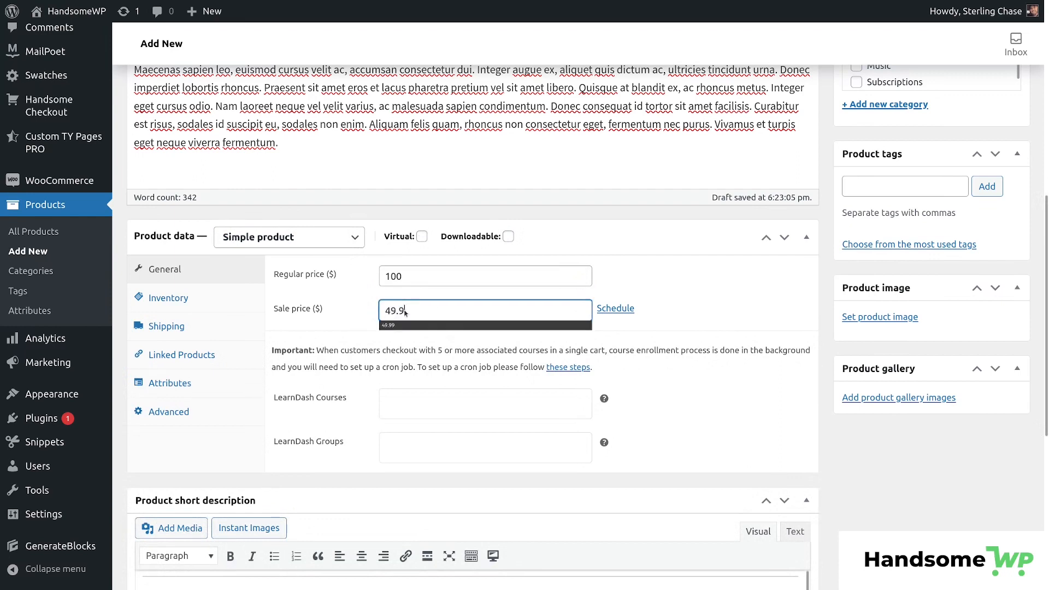
# Pick 2021-12-01 as the sale start date, then cancel the sale schedule.
pyautogui.click(616, 309)
pyautogui.click(574, 348)
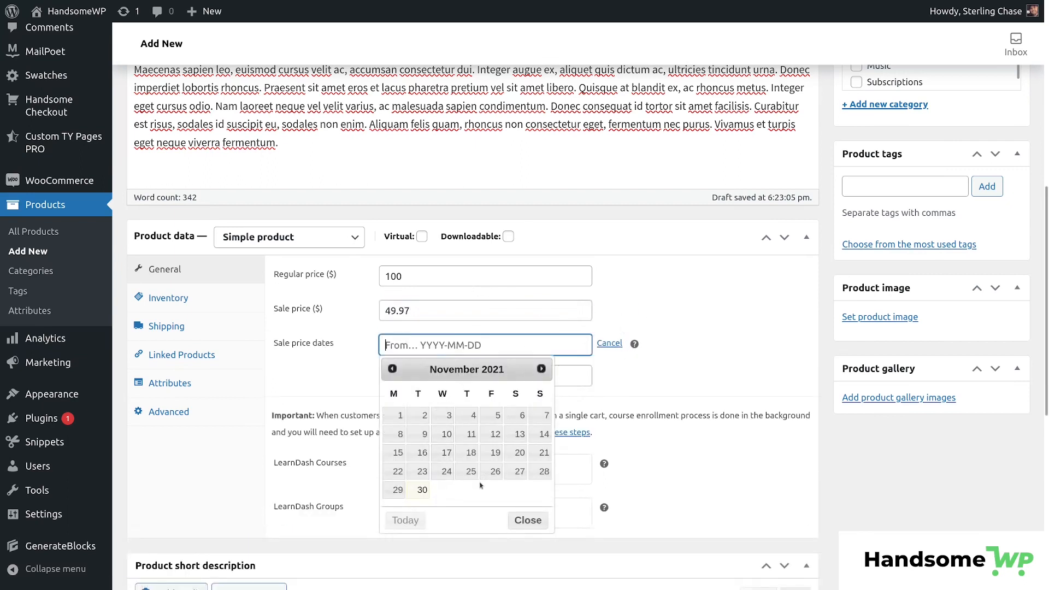
pyautogui.click(541, 369)
pyautogui.click(442, 415)
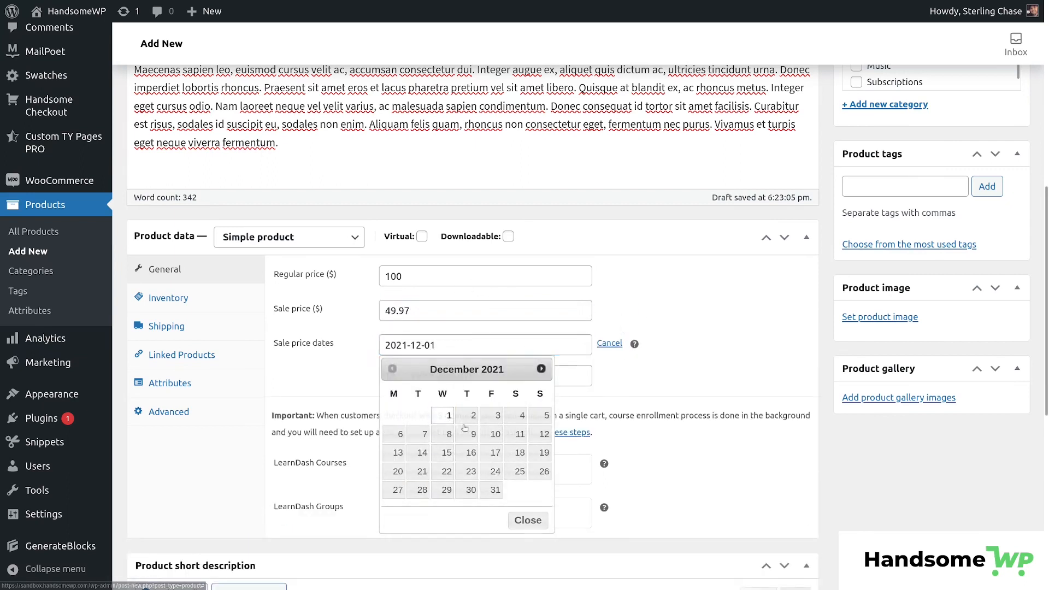
pyautogui.click(609, 343)
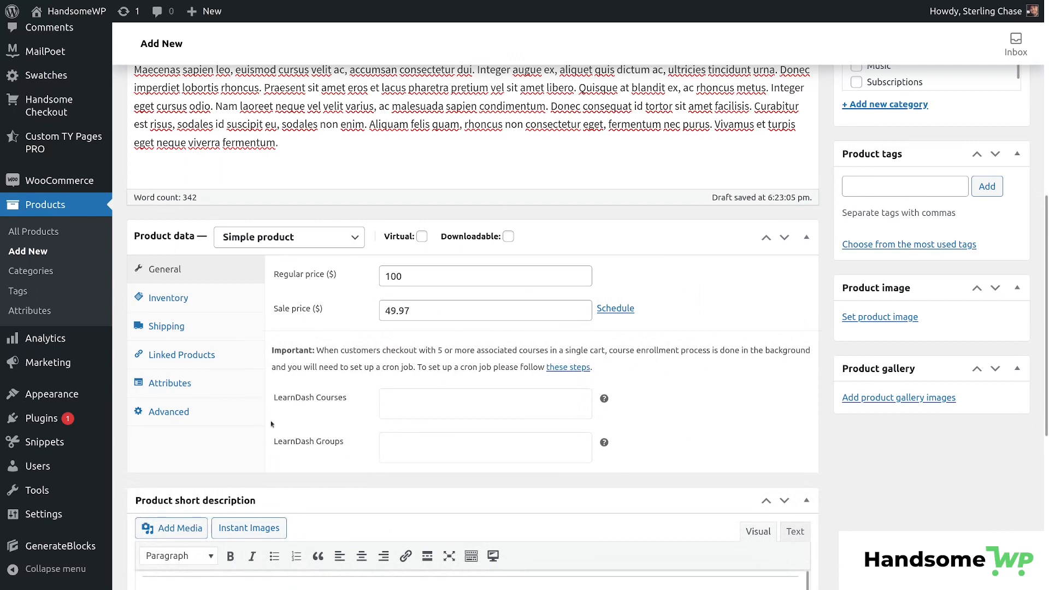
pyautogui.moveTo(348, 398); pyautogui.dragTo(334, 398)
pyautogui.moveTo(347, 441); pyautogui.dragTo(314, 441)
# Set SKU customsku, manage stock with quantity 100, and mark it sold individually.
pyautogui.click(181, 296)
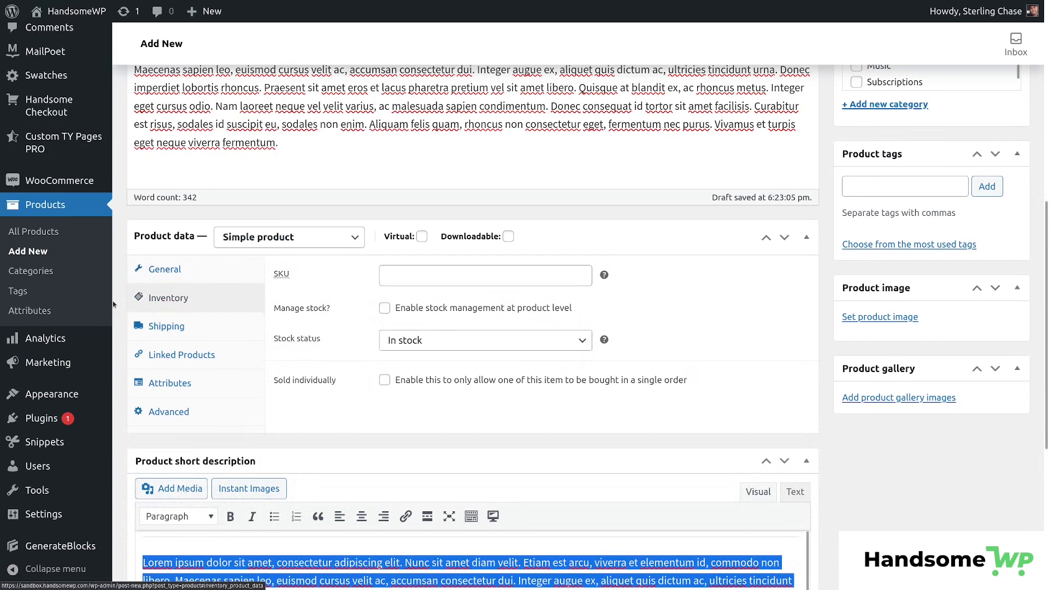
pyautogui.click(389, 273)
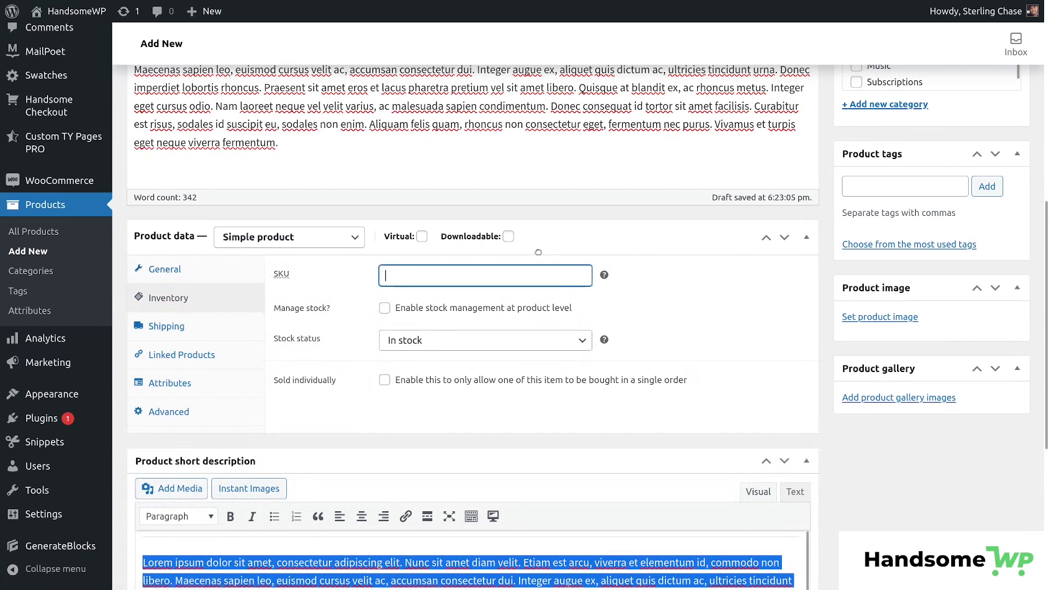
pyautogui.write('customsku')
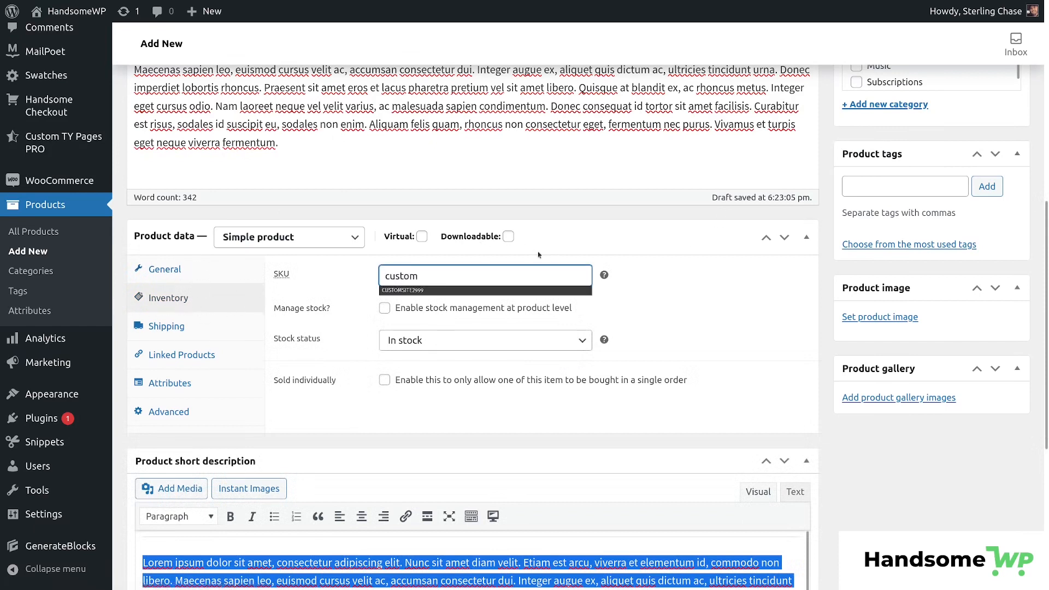
pyautogui.click(385, 308)
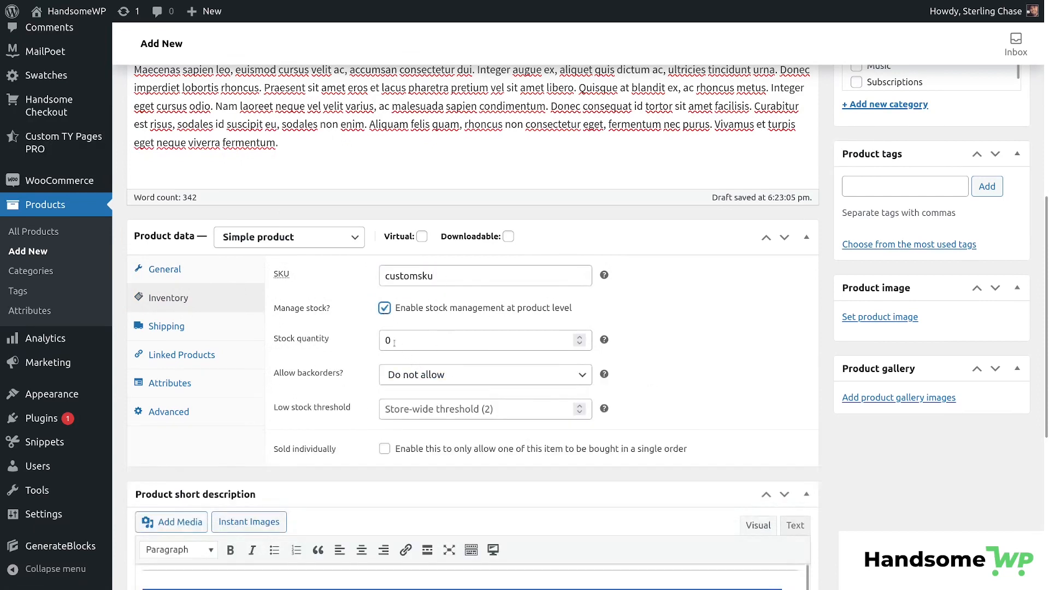
pyautogui.press('Tab')
pyautogui.write('100')
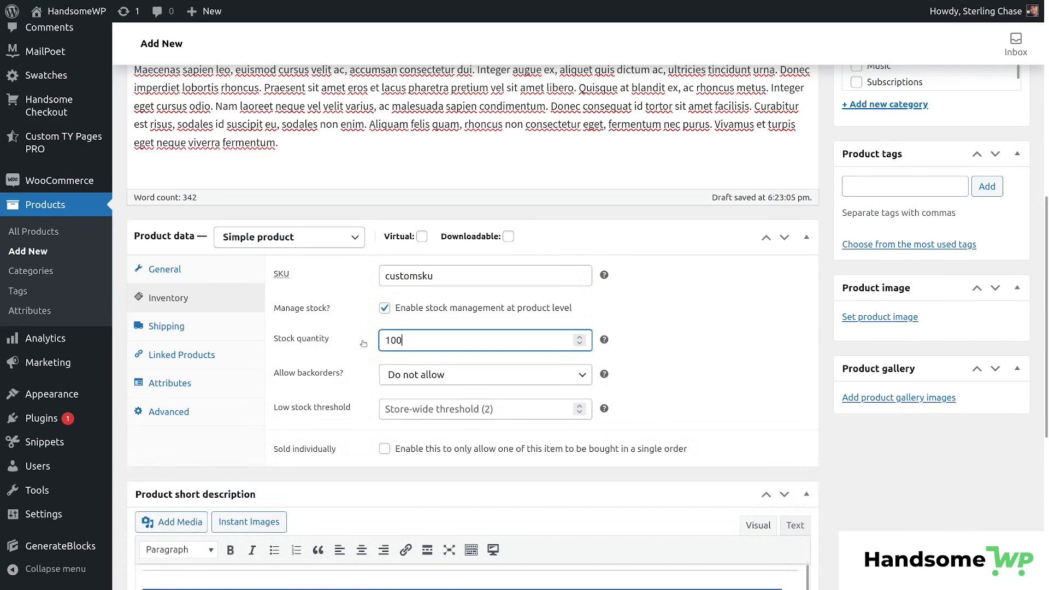
pyautogui.click(750, 317)
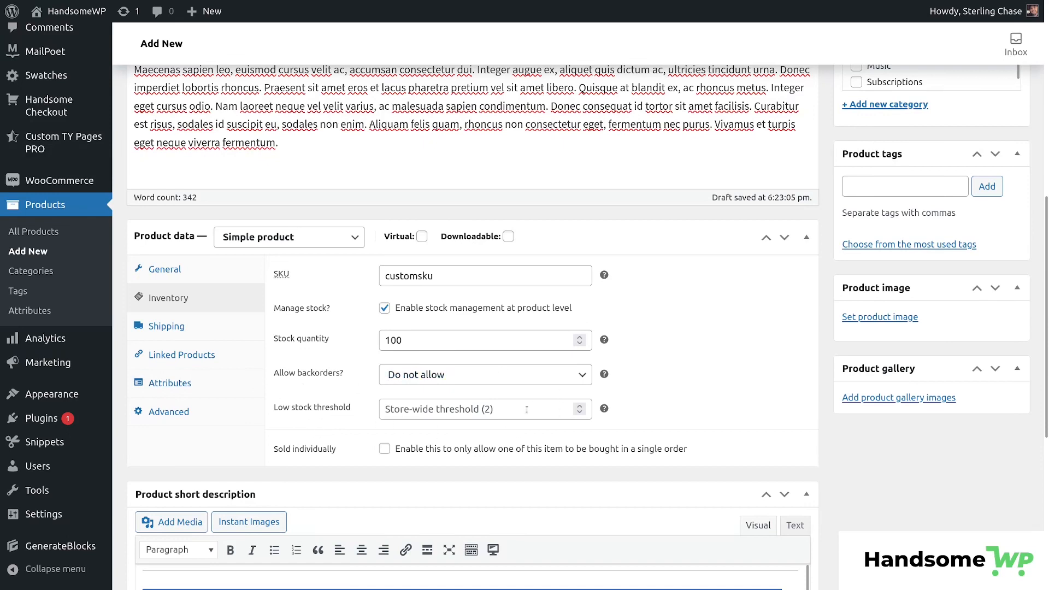
pyautogui.click(385, 450)
# Show Shipping settings and step through weight, length, width and height without entering values.
pyautogui.click(166, 326)
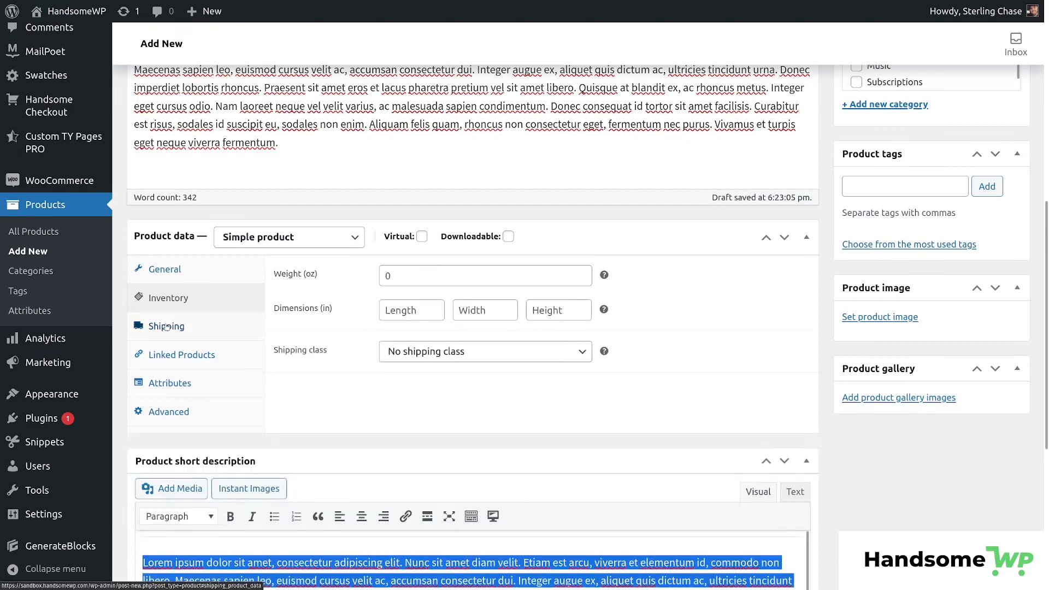
pyautogui.click(413, 275)
pyautogui.click(411, 310)
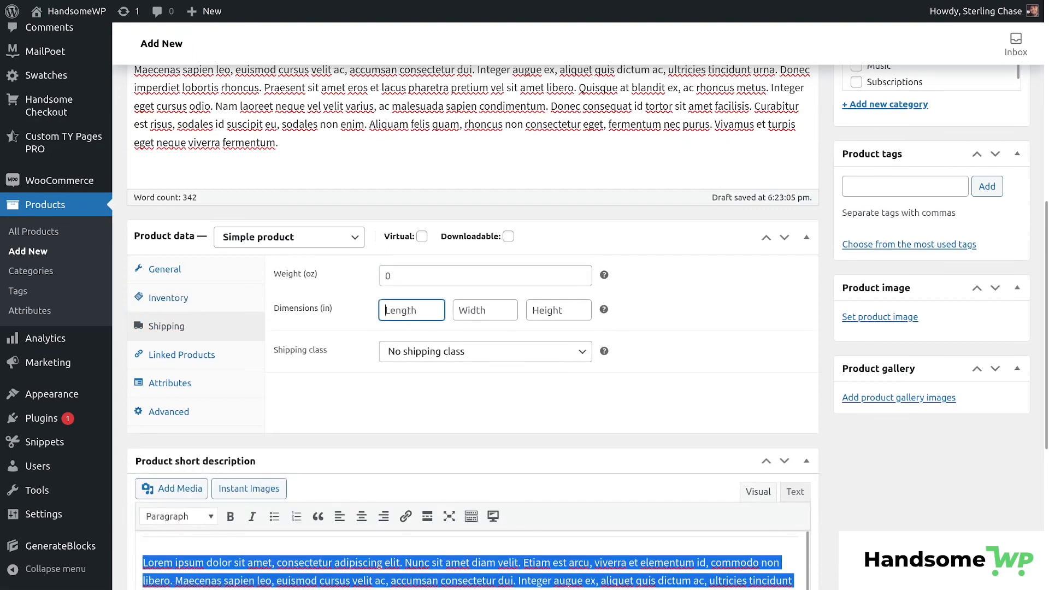
pyautogui.click(478, 311)
pyautogui.click(546, 310)
pyautogui.click(399, 276)
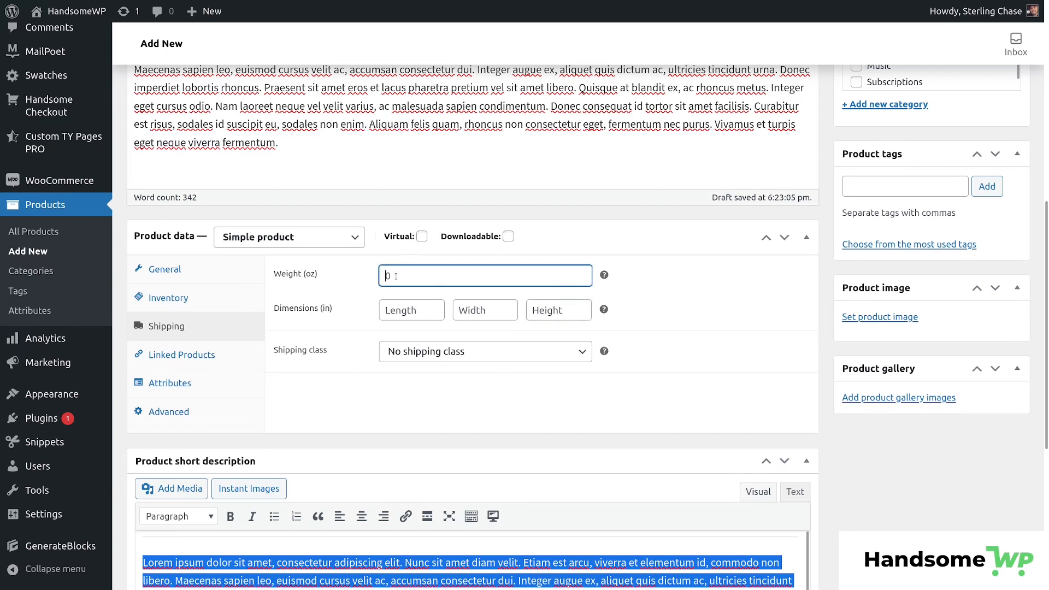
pyautogui.press('Tab')
pyautogui.press('Tab')
pyautogui.press('Tab')
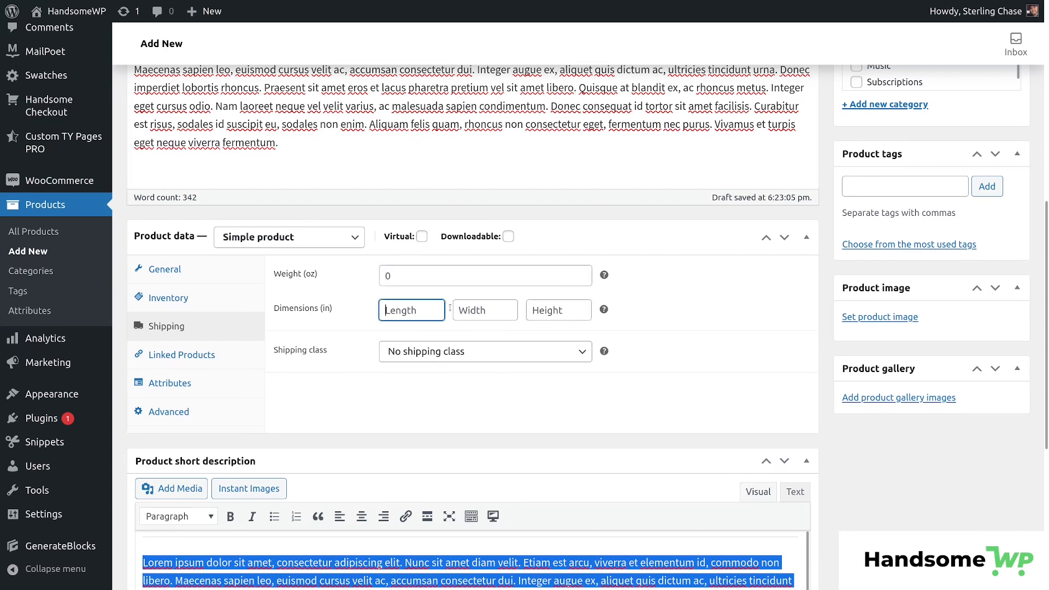
# Try the Upsells and Cross-sells searches in Linked Products, leaving both empty, then show Attributes.
pyautogui.click(182, 354)
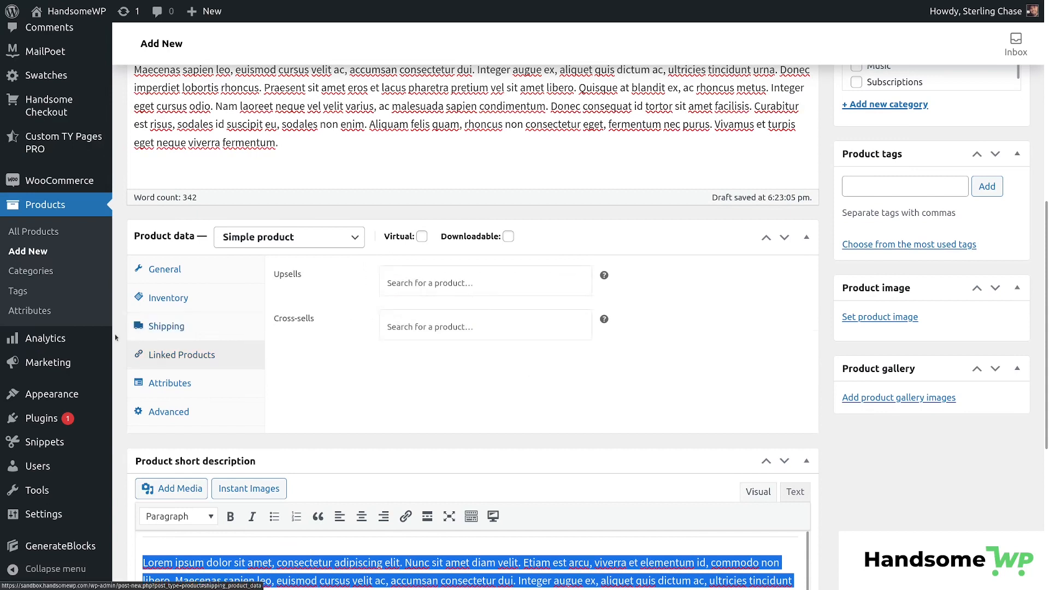
pyautogui.click(416, 283)
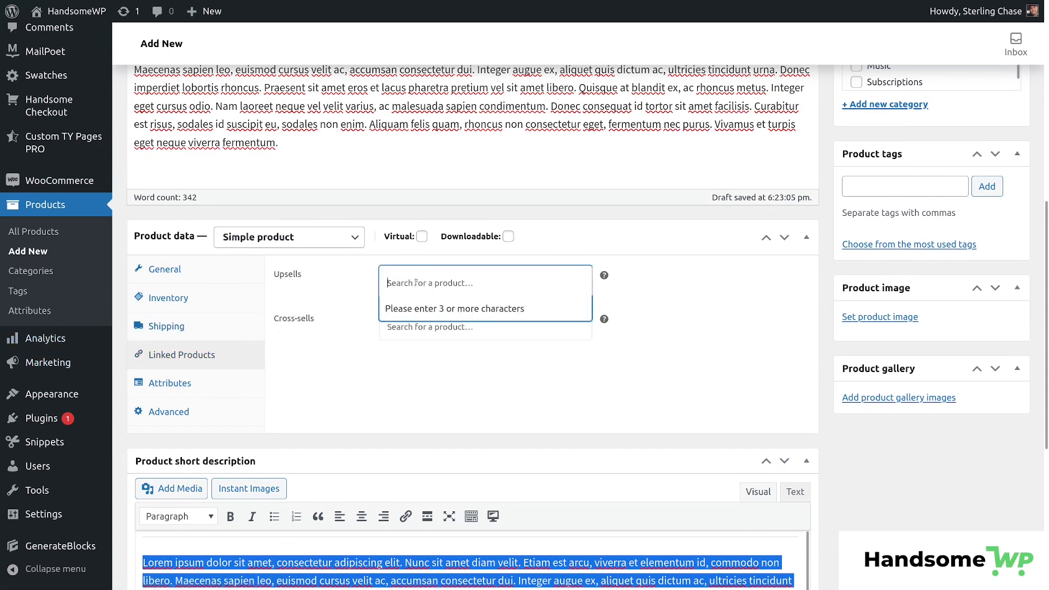
pyautogui.click(425, 335)
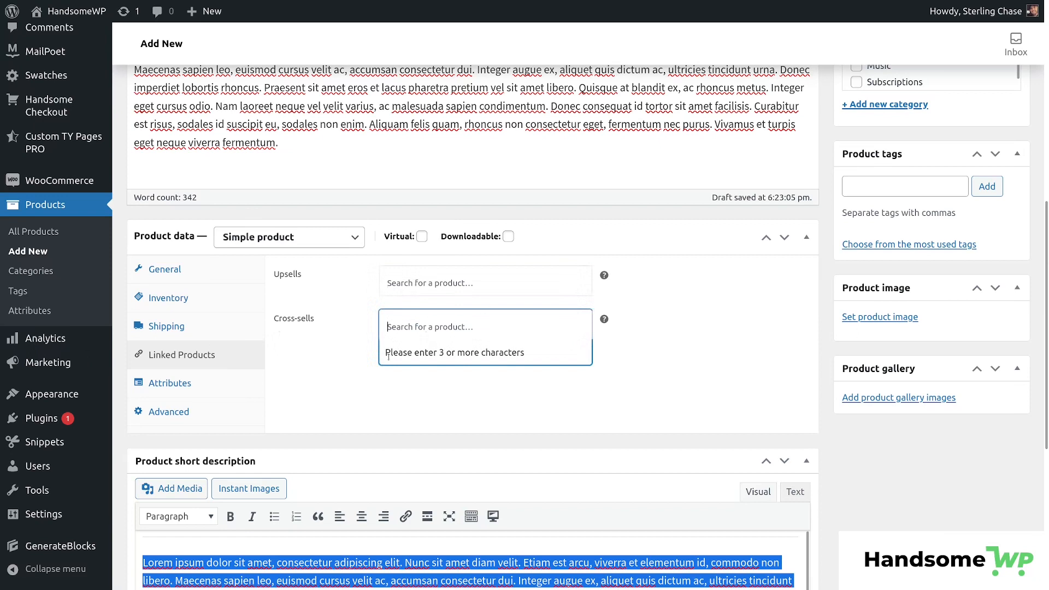
pyautogui.moveTo(376, 436); pyautogui.dragTo(435, 310)
pyautogui.click(335, 296)
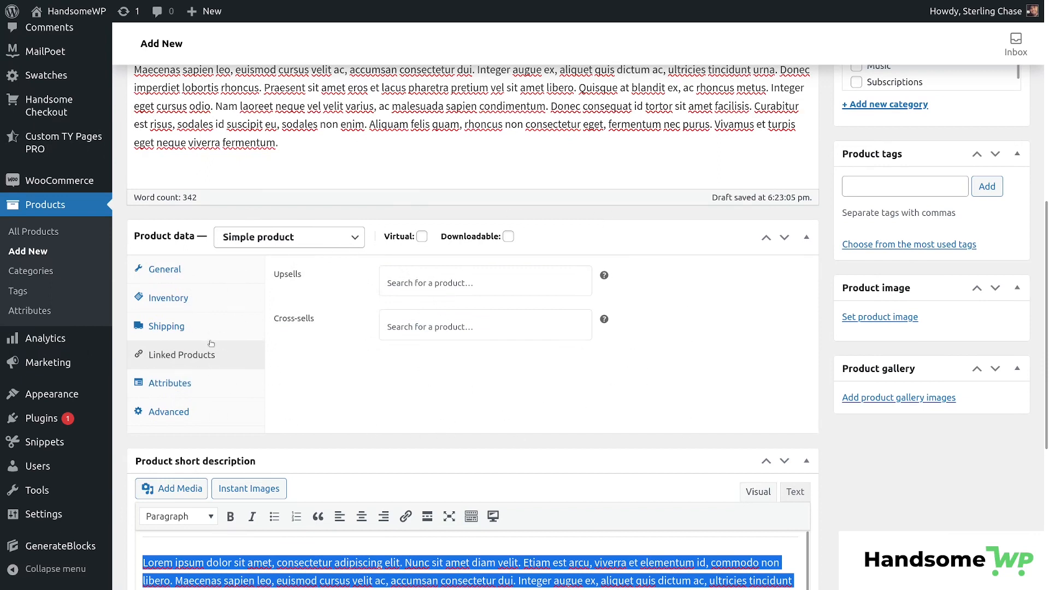
pyautogui.click(411, 283)
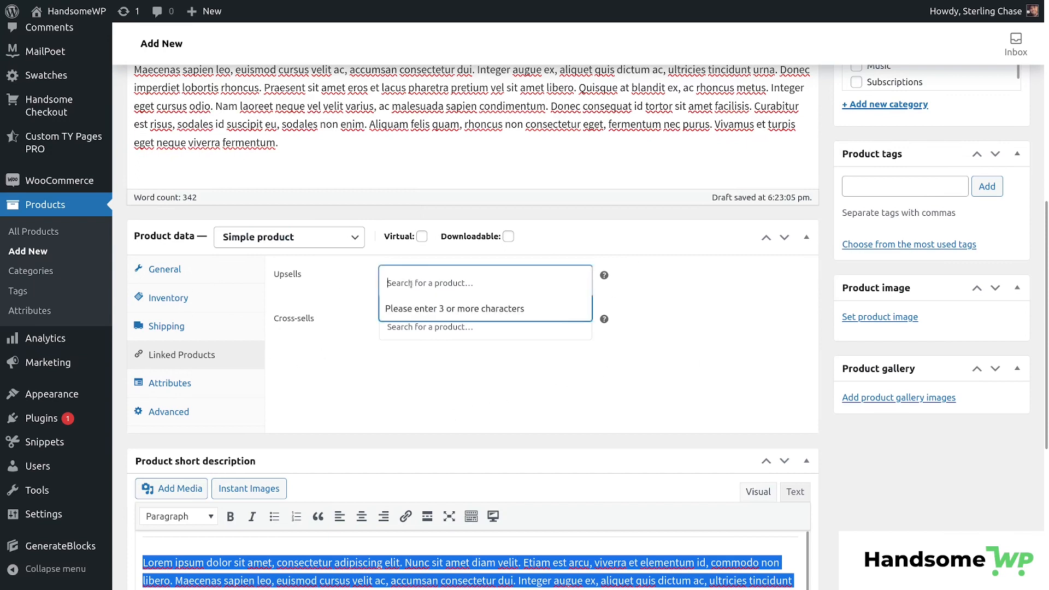
pyautogui.click(440, 393)
pyautogui.click(415, 276)
pyautogui.click(219, 383)
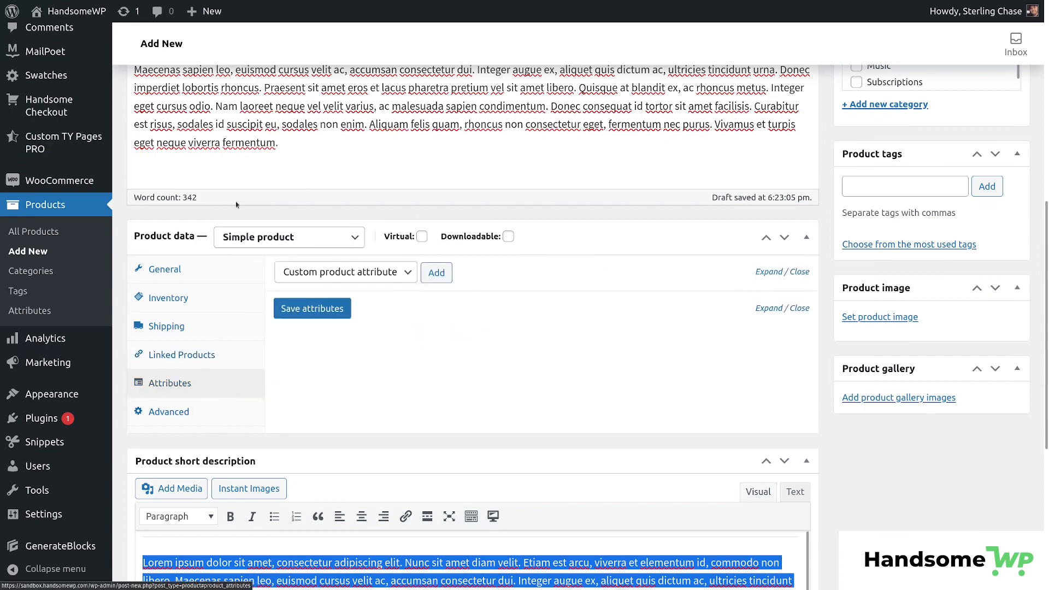
# Add the Color attribute and select all its values: Blue, Gray, Green, Red, Yellow.
pyautogui.click(407, 274)
pyautogui.click(328, 304)
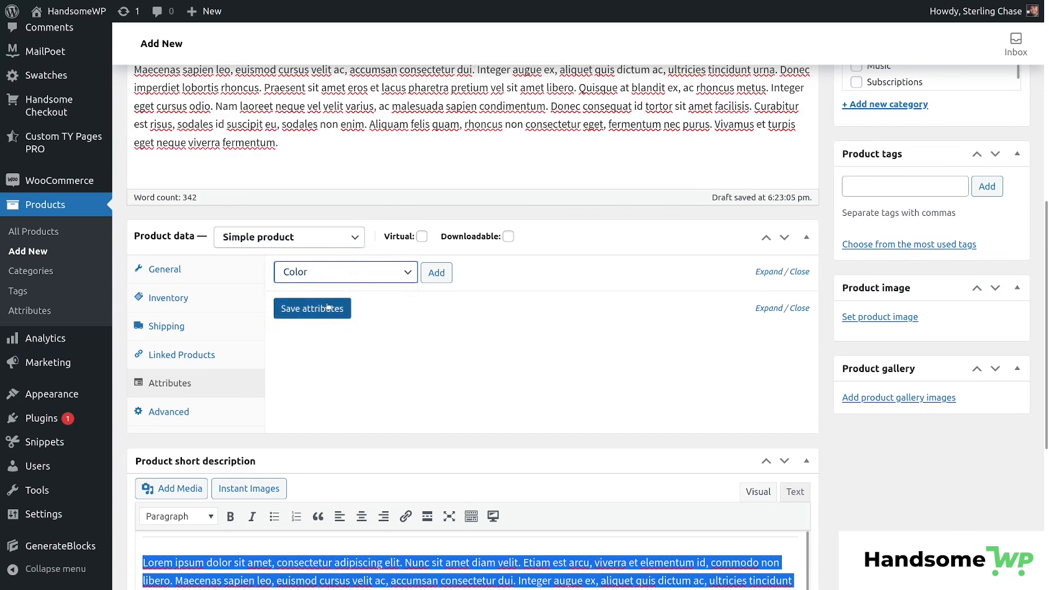
pyautogui.click(435, 273)
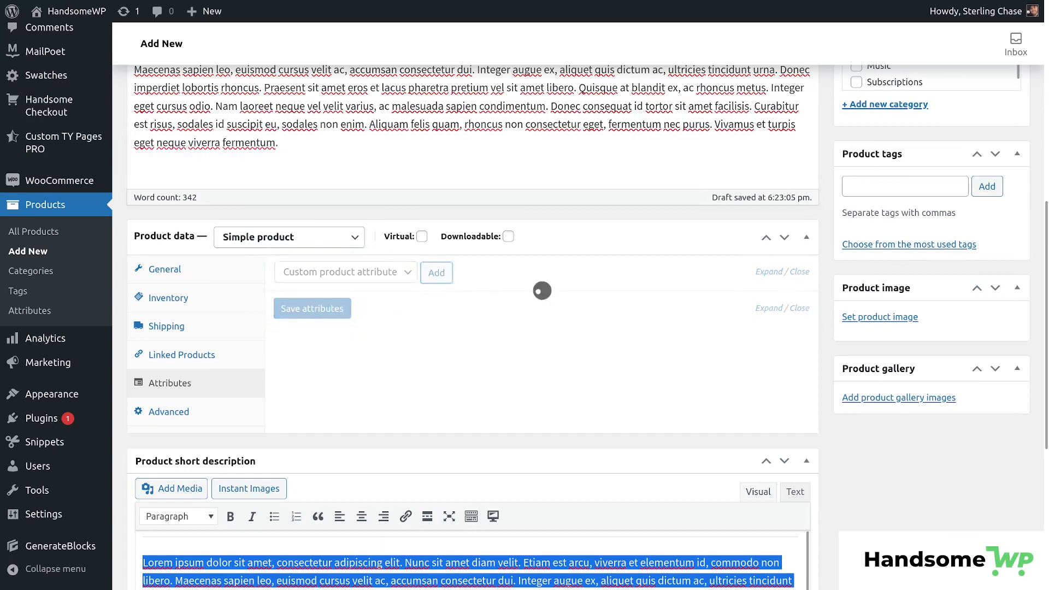
pyautogui.click(445, 391)
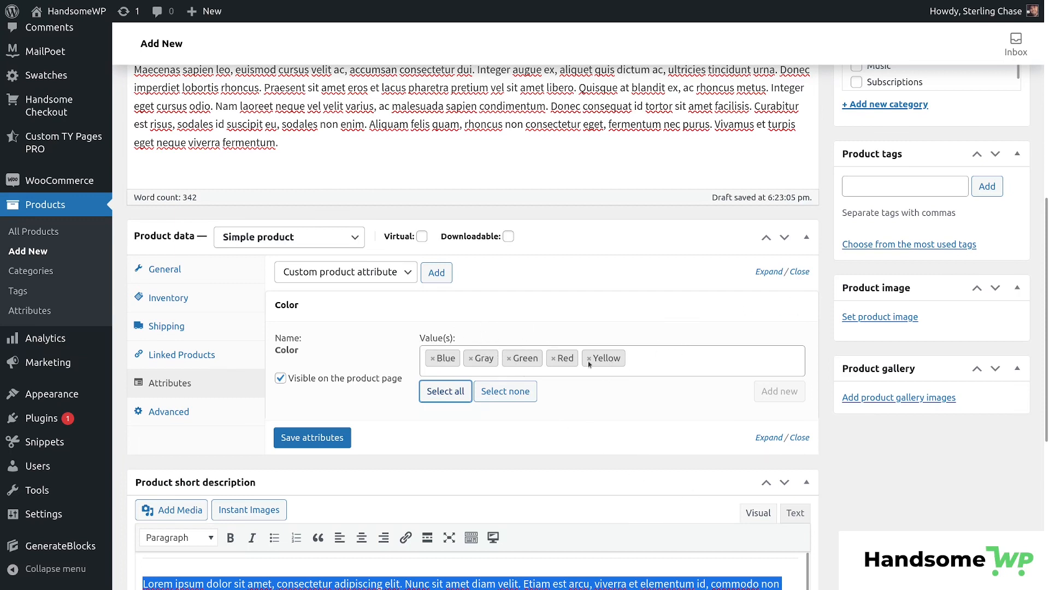
# Review Advanced settings: empty purchase note, menu order 0, reviews left enabled.
pyautogui.click(168, 411)
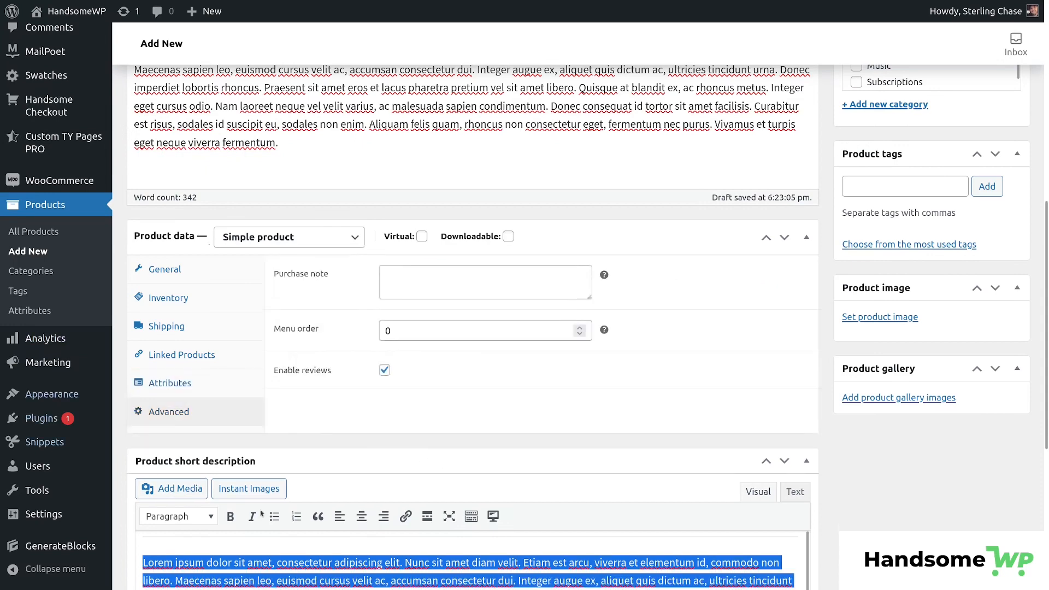
pyautogui.click(419, 270)
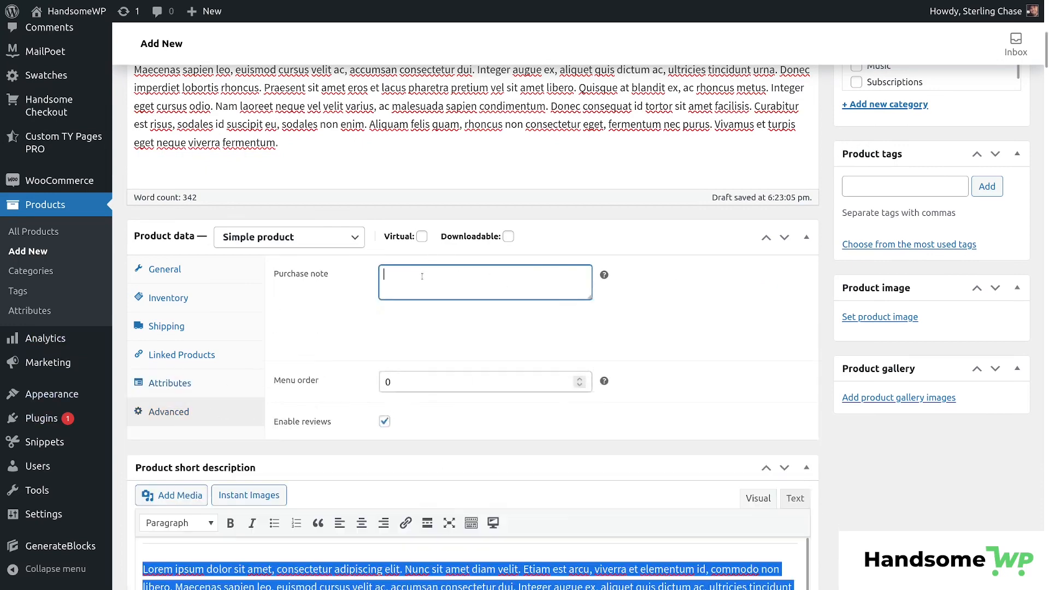
pyautogui.click(422, 332)
pyautogui.doubleClick(390, 331)
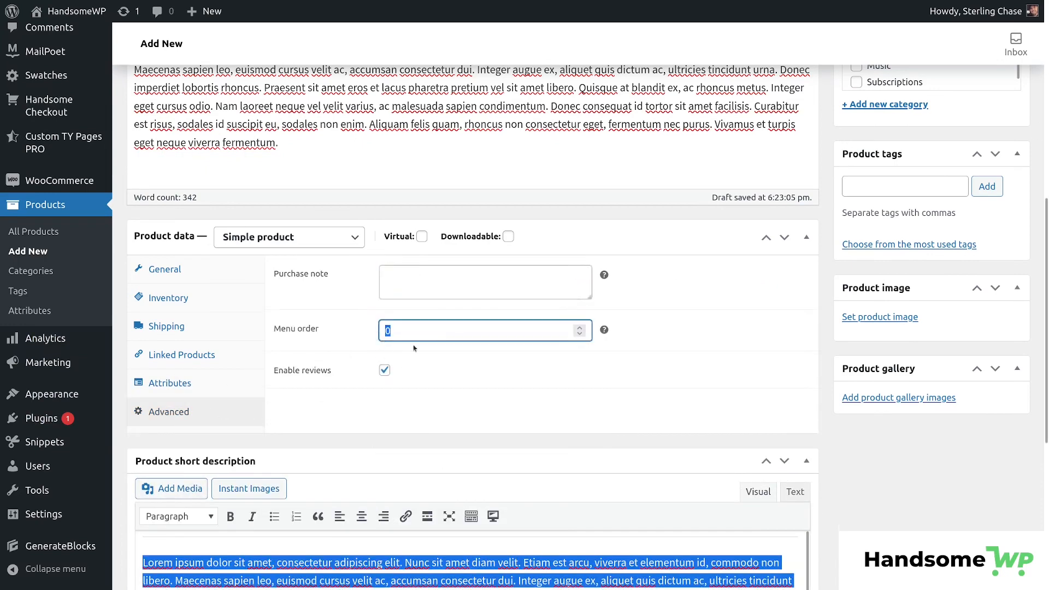
pyautogui.click(386, 371)
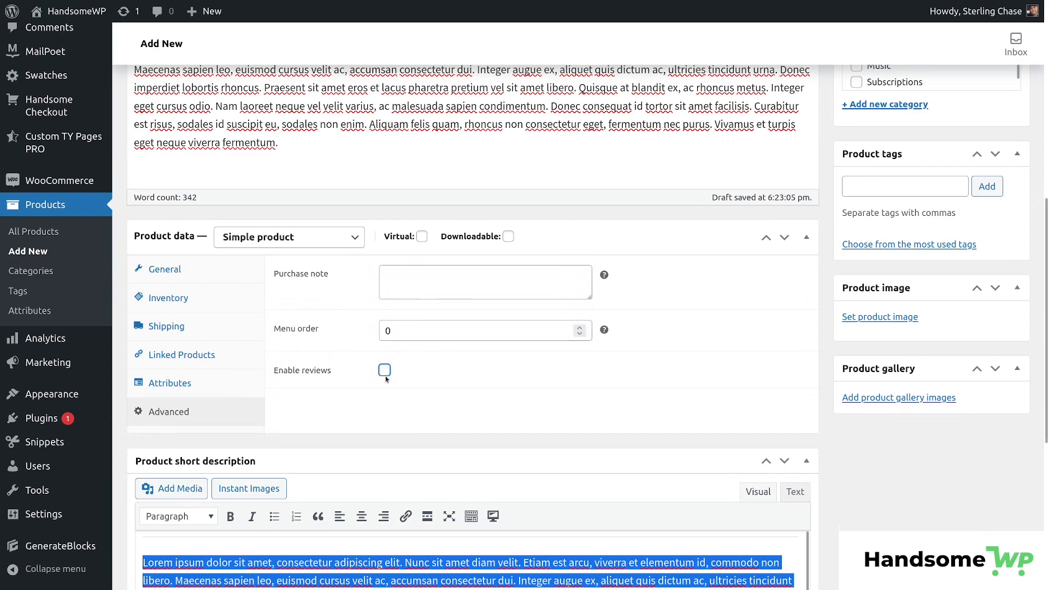
pyautogui.click(385, 372)
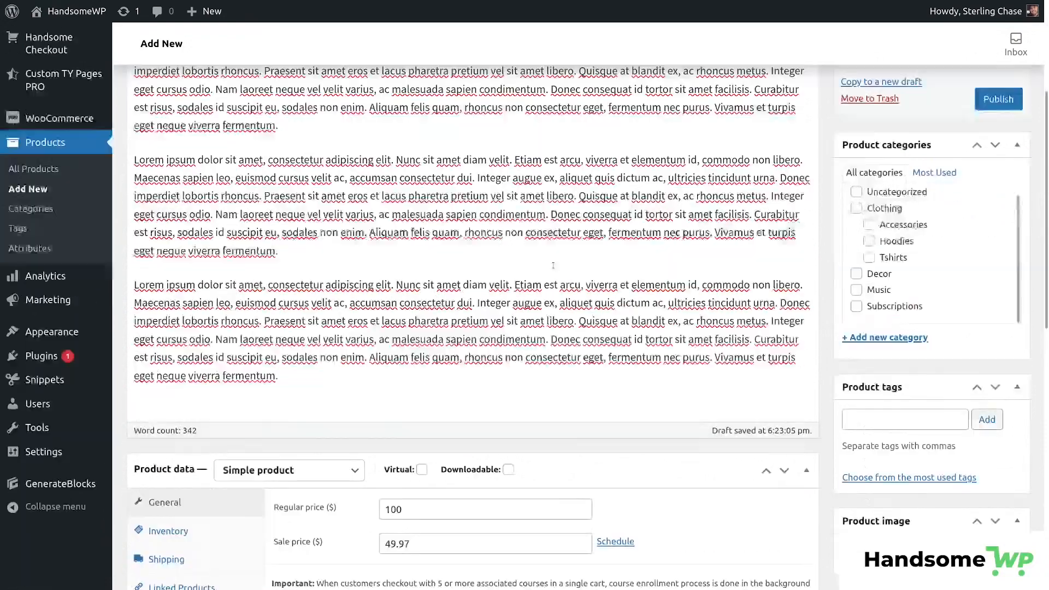
# Scroll the page until the Product categories box is in view.
pyautogui.scroll(-9, 553, 266)
pyautogui.scroll(4, 520, 335)
pyautogui.scroll(-6, 487, 436)
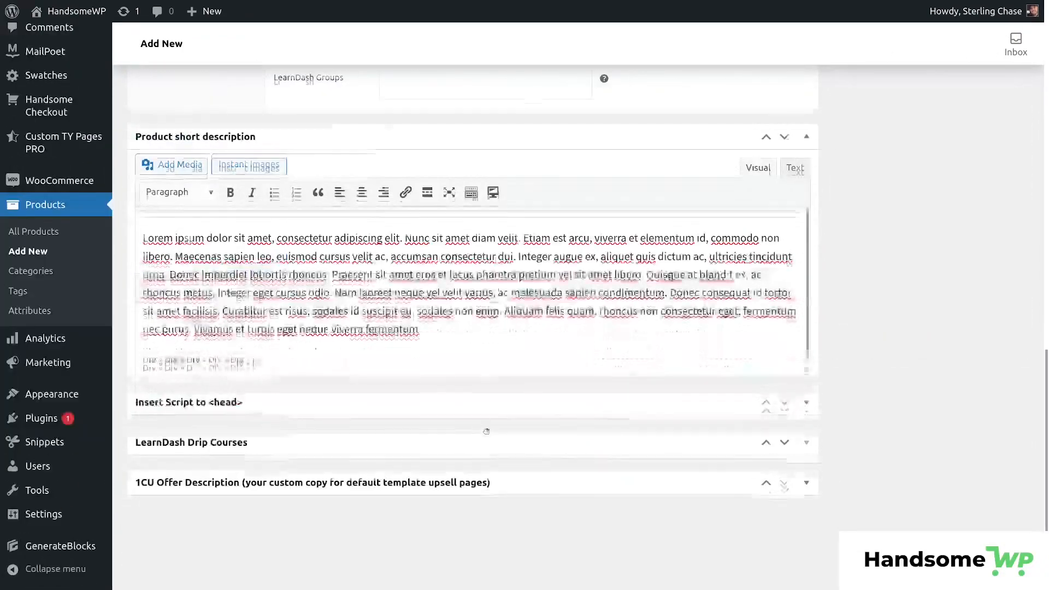
pyautogui.scroll(15, 486, 431)
pyautogui.scroll(-2, 977, 306)
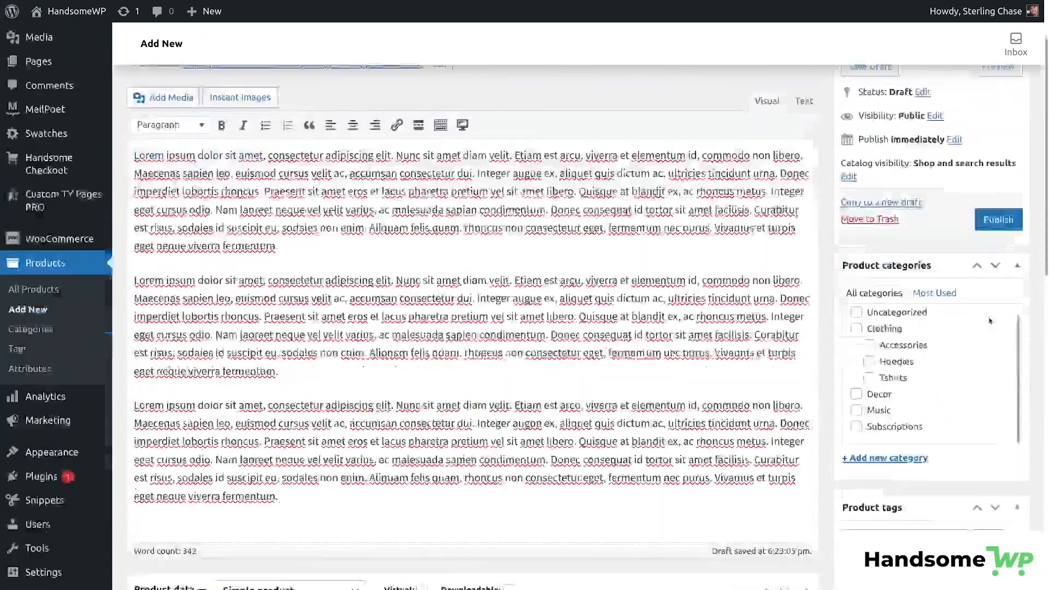
pyautogui.scroll(-4, 990, 320)
pyautogui.scroll(5, 978, 284)
pyautogui.scroll(-2, 929, 218)
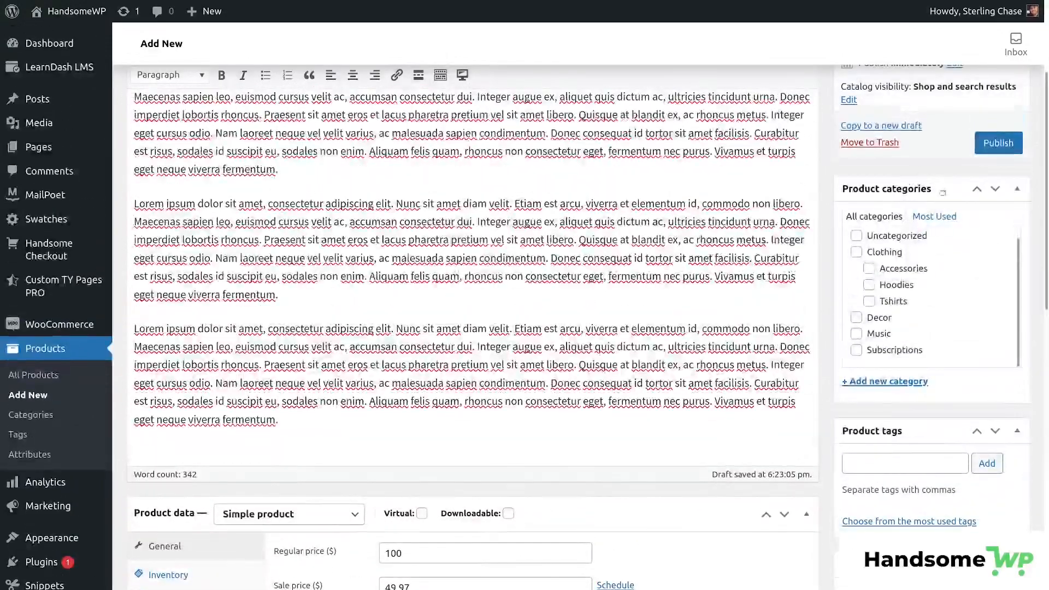
pyautogui.scroll(-3, 931, 268)
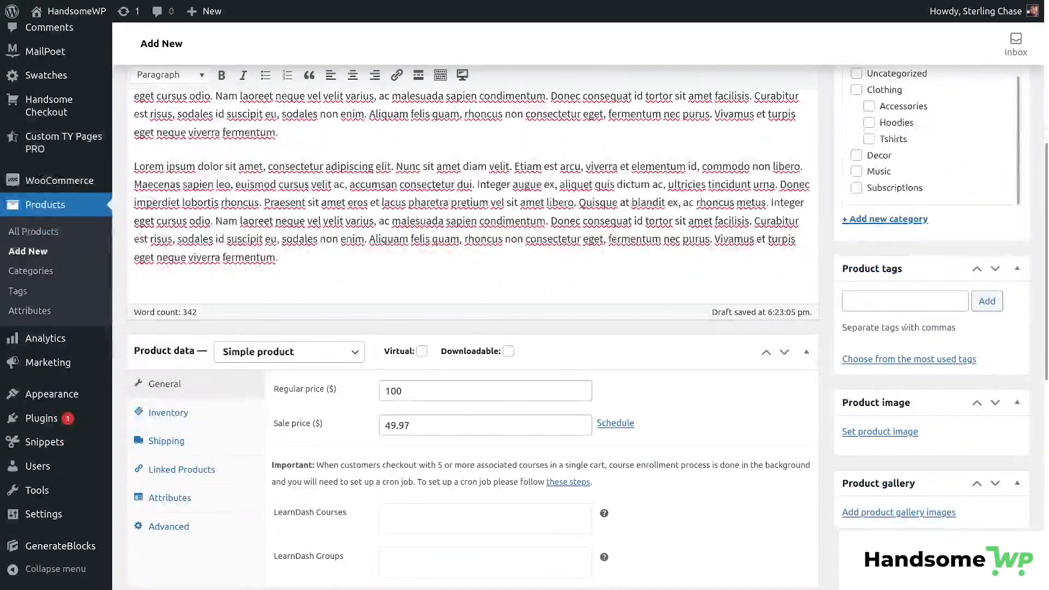
pyautogui.scroll(2, 903, 328)
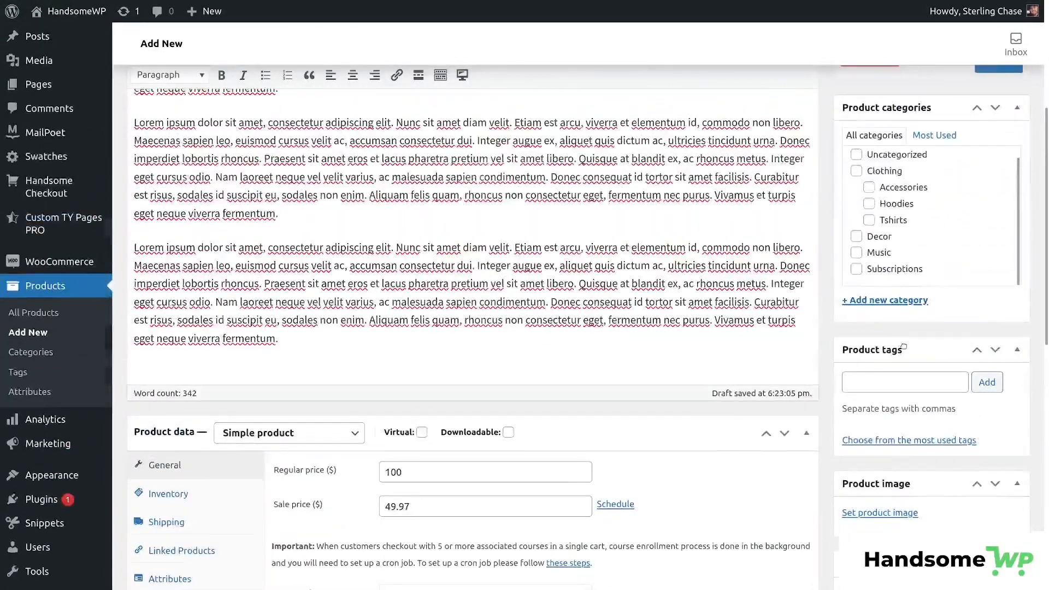
# Tick Clothing, Accessories and Decor in Product categories, leaving Hoodies unticked.
pyautogui.click(869, 188)
pyautogui.click(869, 204)
pyautogui.click(857, 236)
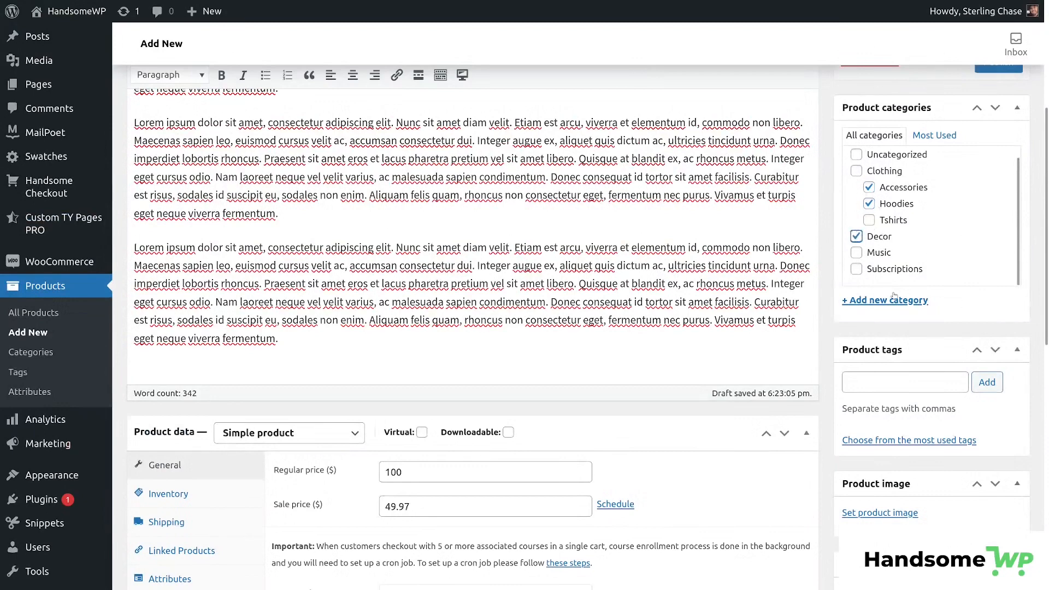
pyautogui.click(899, 382)
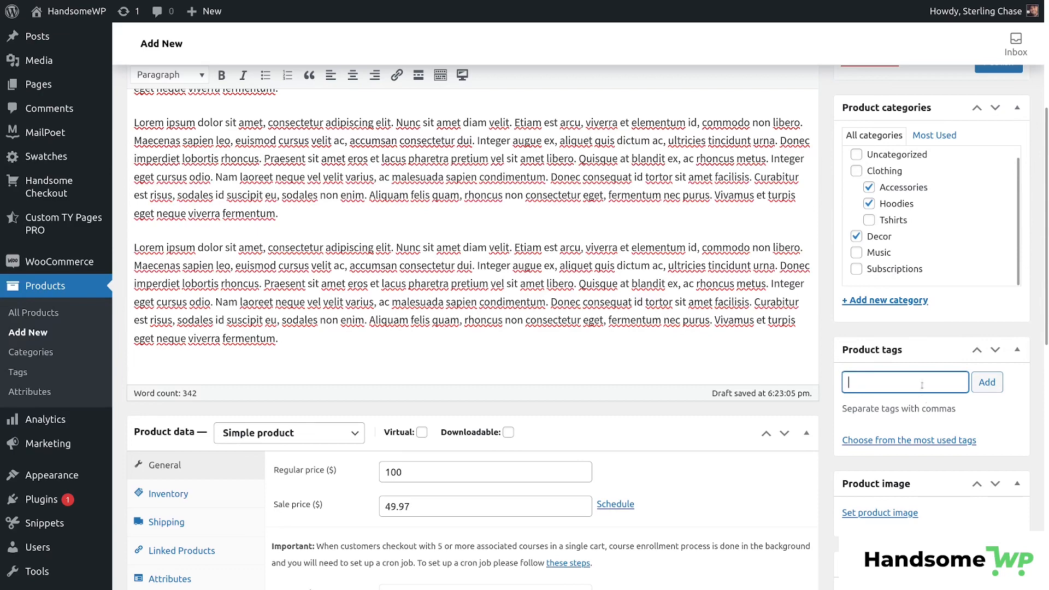
pyautogui.click(856, 171)
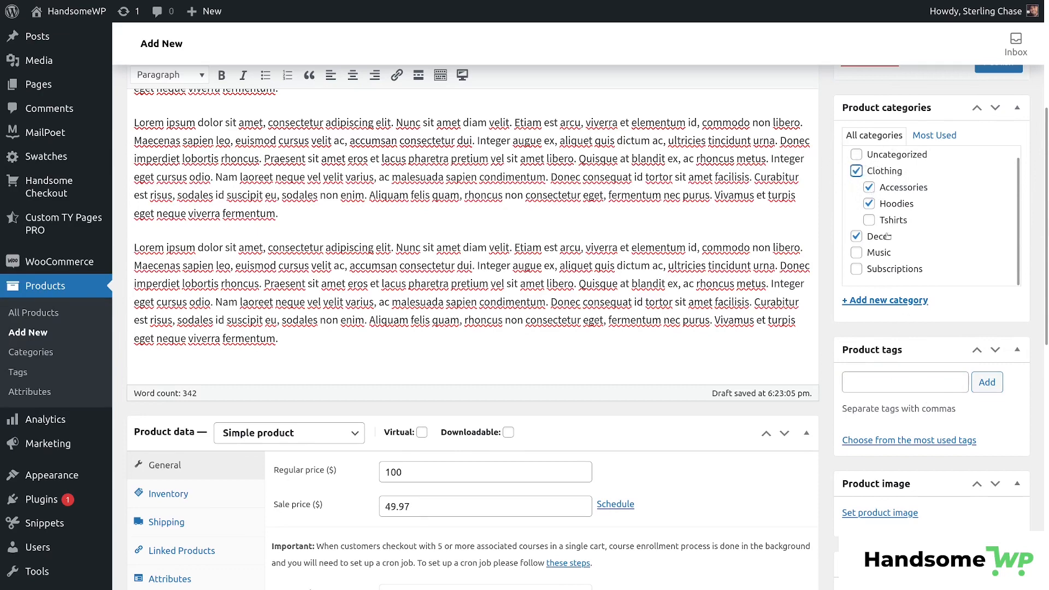
pyautogui.click(868, 188)
pyautogui.click(869, 204)
pyautogui.click(856, 171)
pyautogui.click(855, 171)
pyautogui.click(868, 187)
pyautogui.click(891, 389)
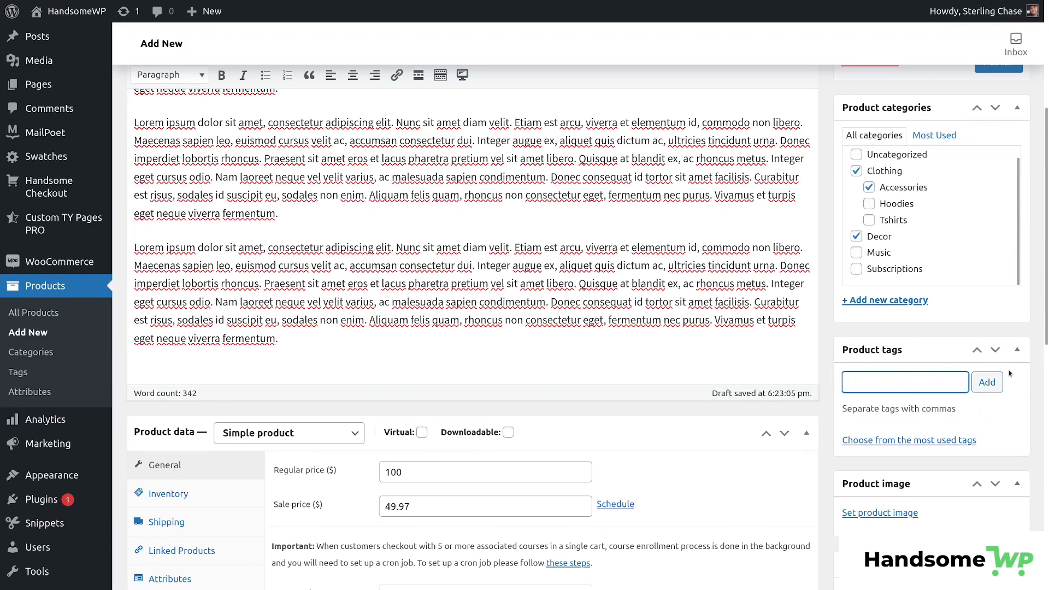
# Set sunglasses-2.jpg as the main product image.
pyautogui.scroll(-4, 898, 389)
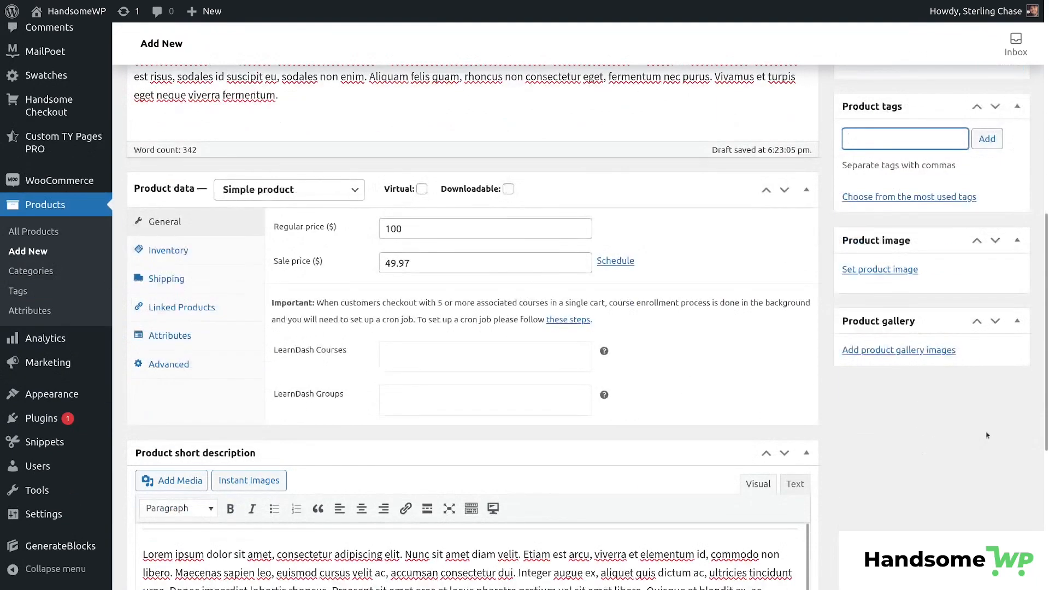
pyautogui.click(899, 270)
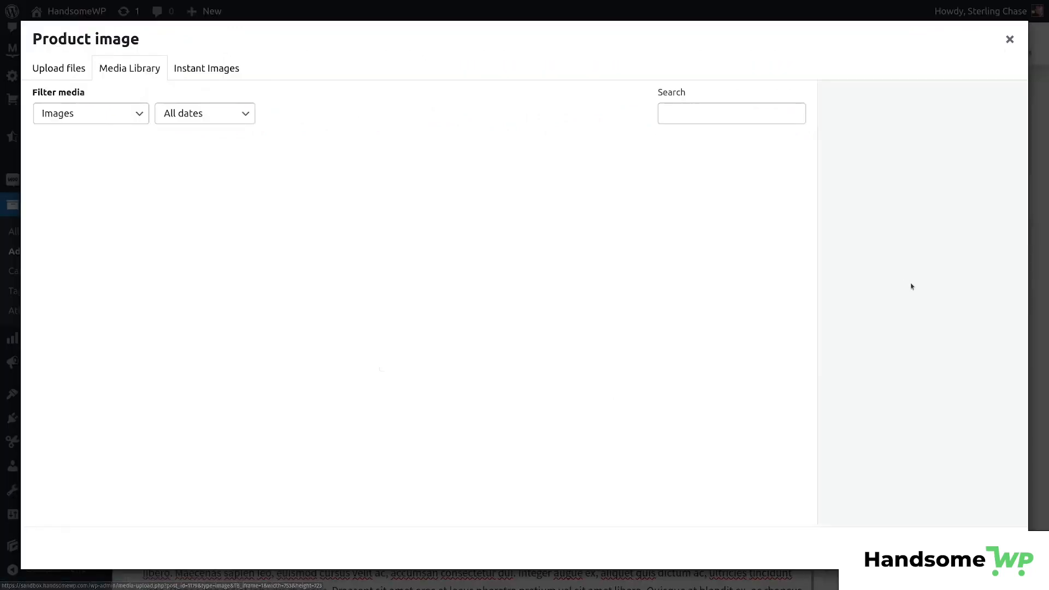
pyautogui.scroll(-8, 501, 236)
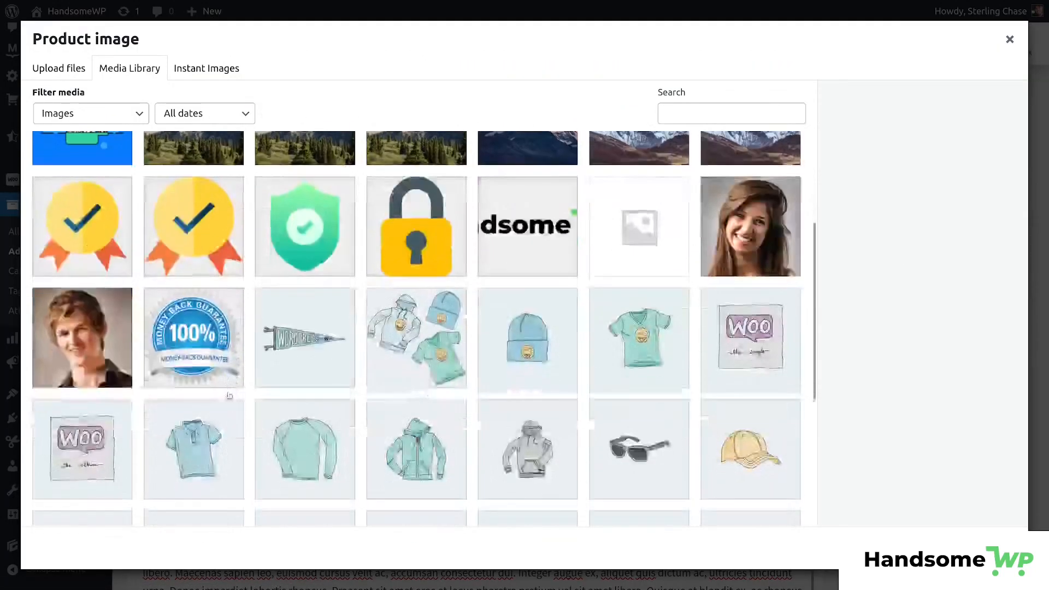
pyautogui.scroll(3, 501, 236)
pyautogui.click(660, 399)
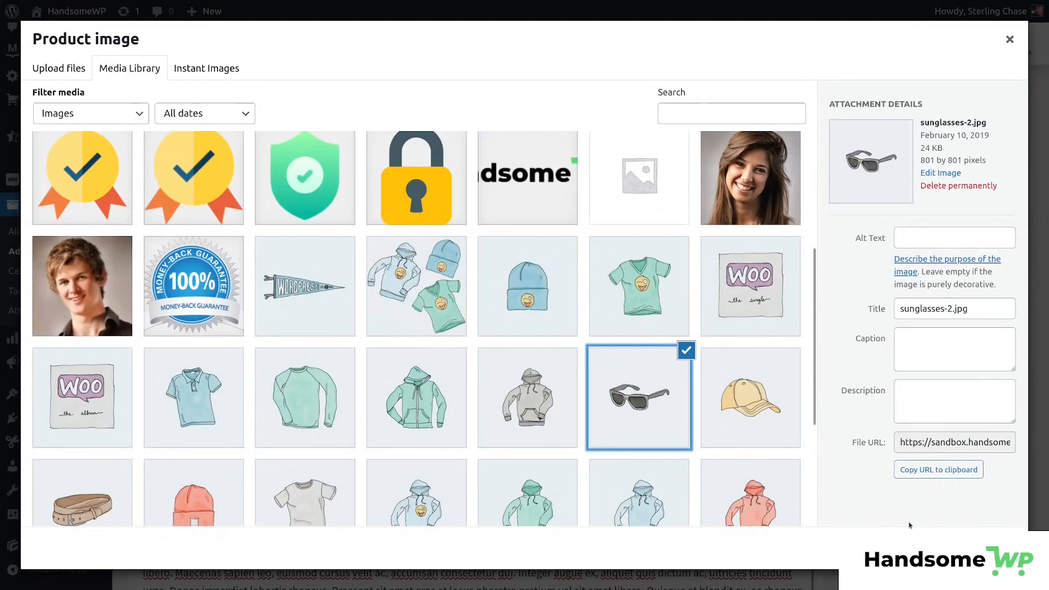
pyautogui.click(978, 548)
# Add the belt, red beanie and tshirt-2.jpg pictures to the product gallery.
pyautogui.scroll(-5, 946, 154)
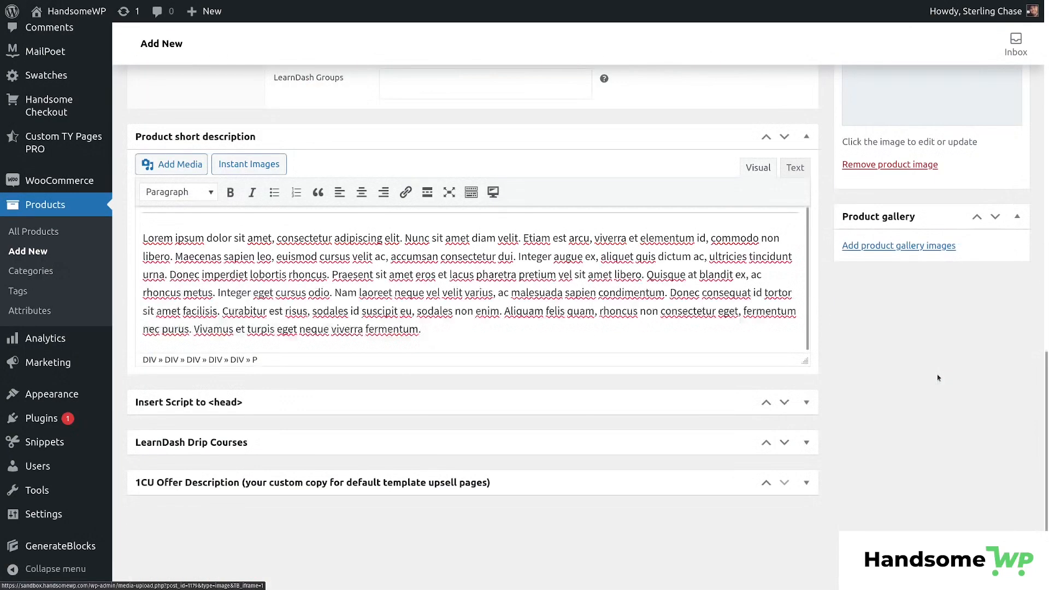
pyautogui.click(943, 244)
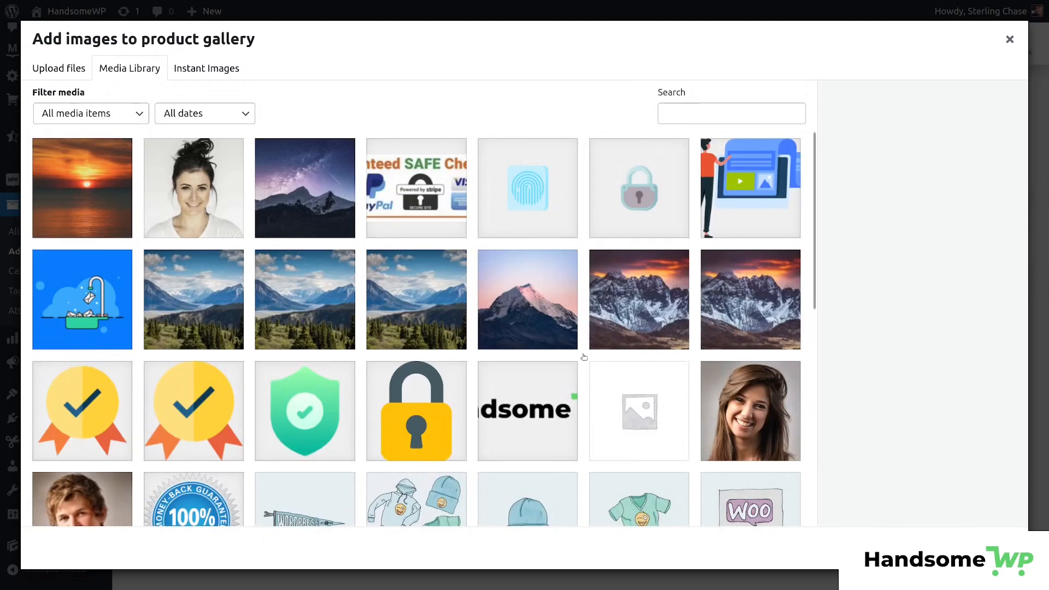
pyautogui.scroll(-6, 583, 356)
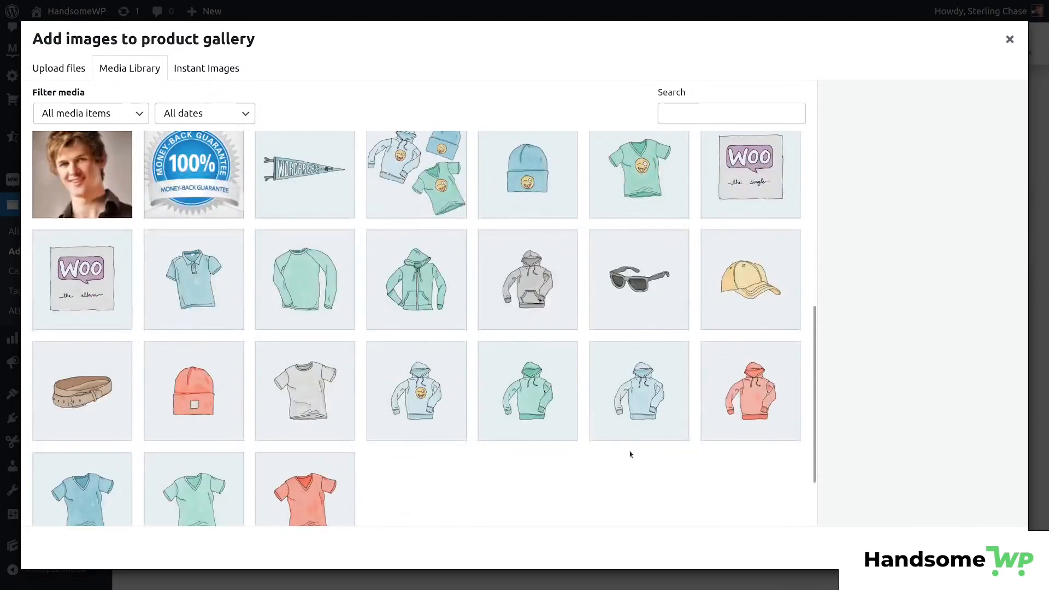
pyautogui.click(91, 385)
pyautogui.click(199, 400)
pyautogui.click(320, 405)
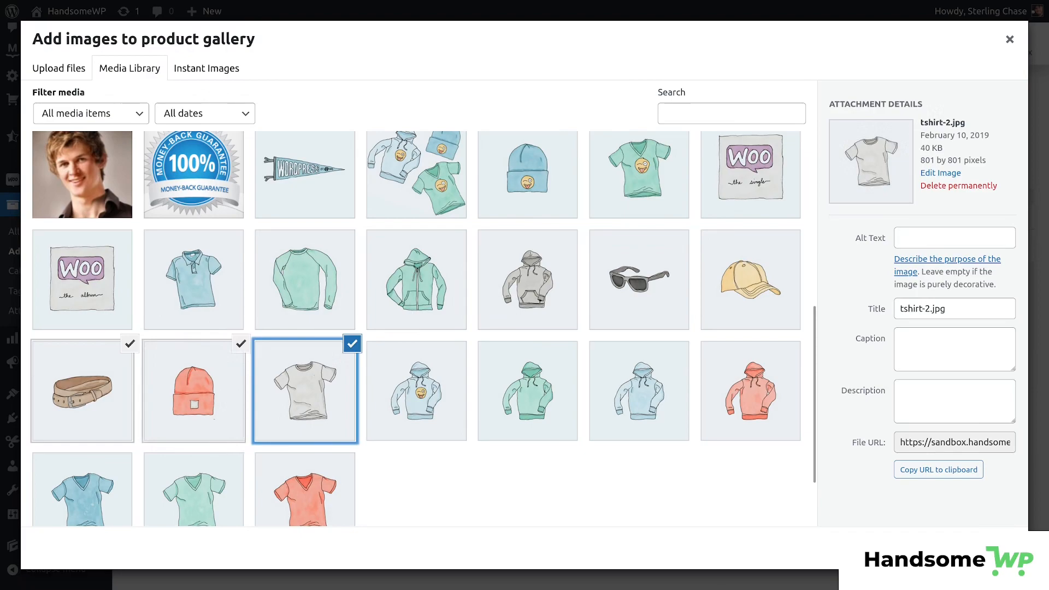
pyautogui.click(986, 549)
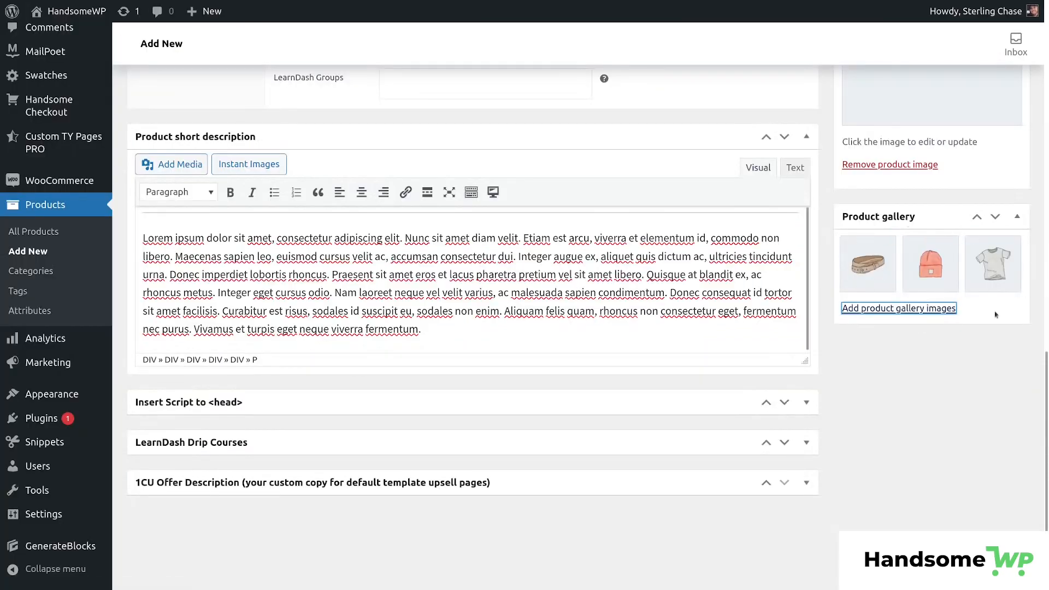
pyautogui.scroll(20, 857, 483)
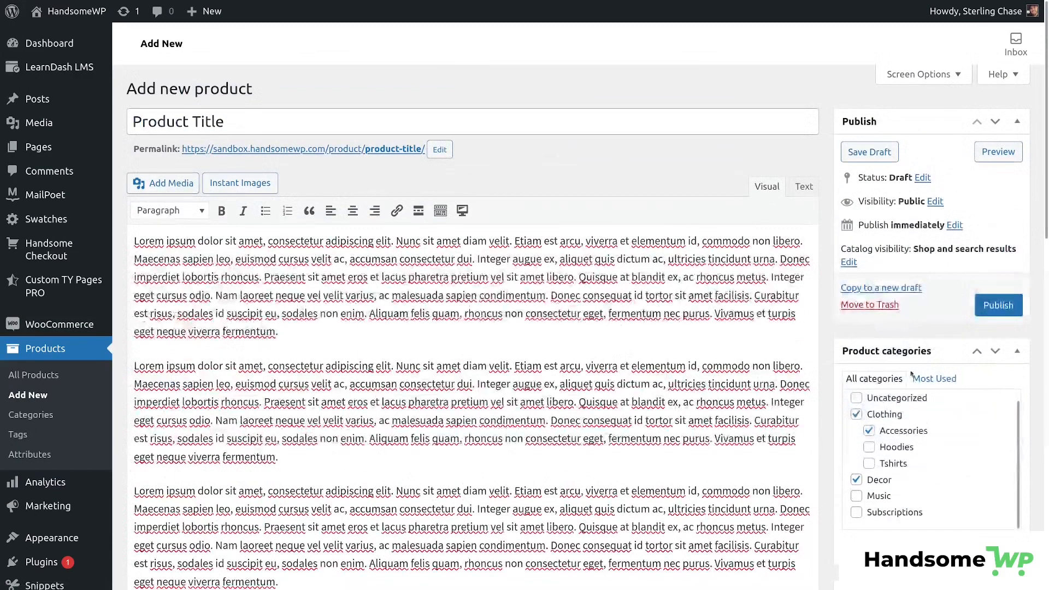
# Publish the product and highlight its SALE! badge, prices, short description and 100-in-stock notice.
pyautogui.click(1001, 303)
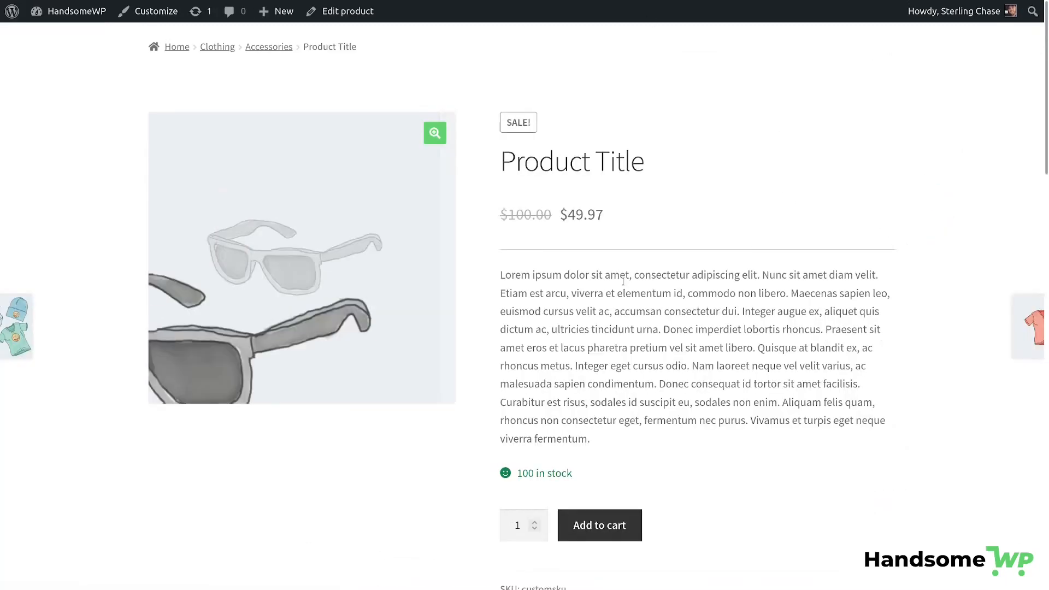
pyautogui.doubleClick(515, 122)
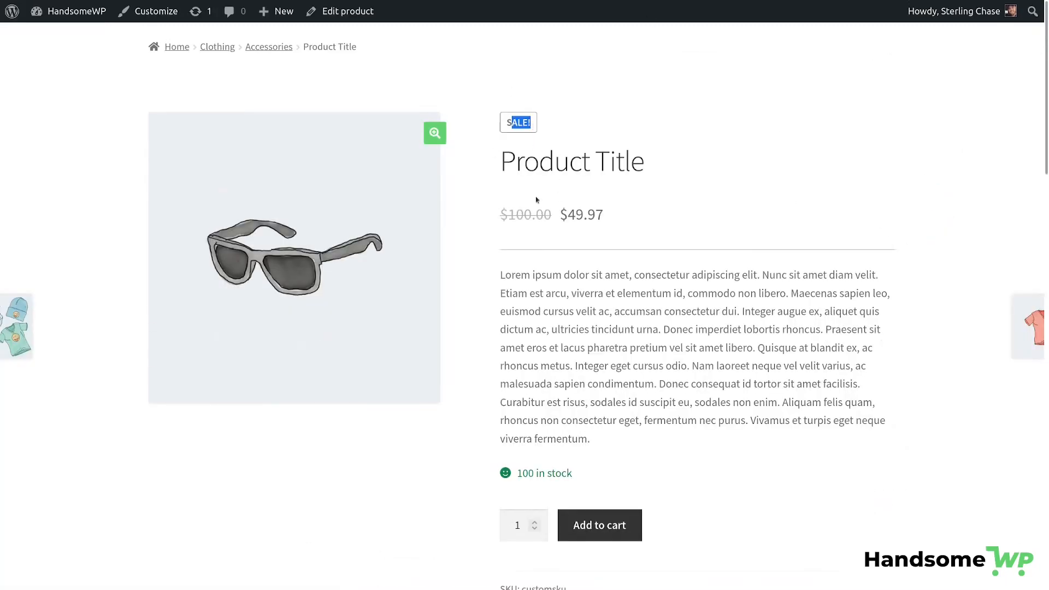
pyautogui.moveTo(508, 214); pyautogui.dragTo(655, 217)
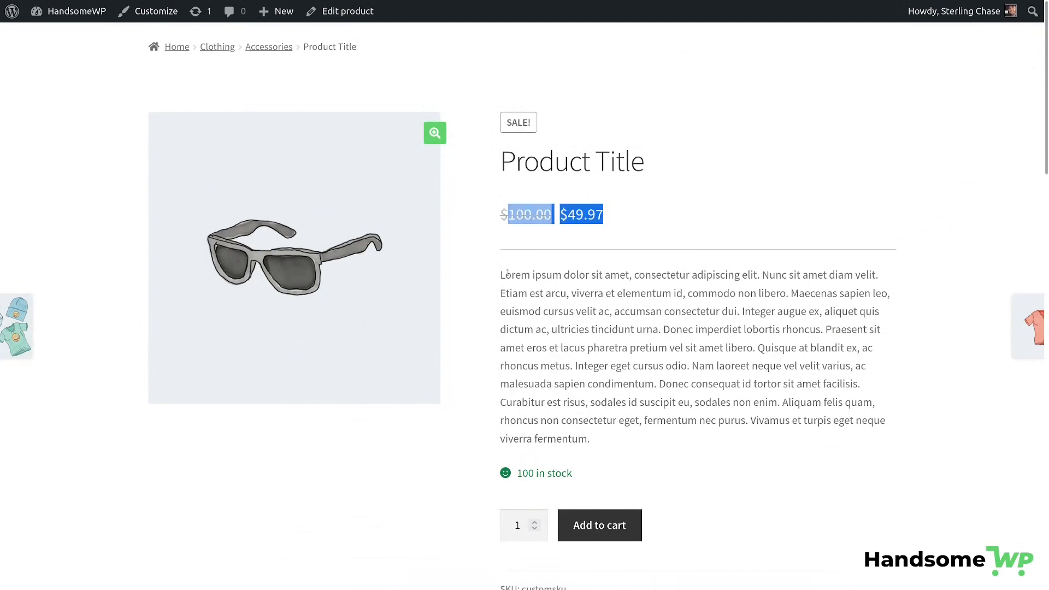
pyautogui.moveTo(506, 273); pyautogui.dragTo(803, 421)
pyautogui.moveTo(519, 473); pyautogui.dragTo(607, 477)
pyautogui.moveTo(517, 473); pyautogui.dragTo(585, 477)
pyautogui.scroll(-3, 781, 454)
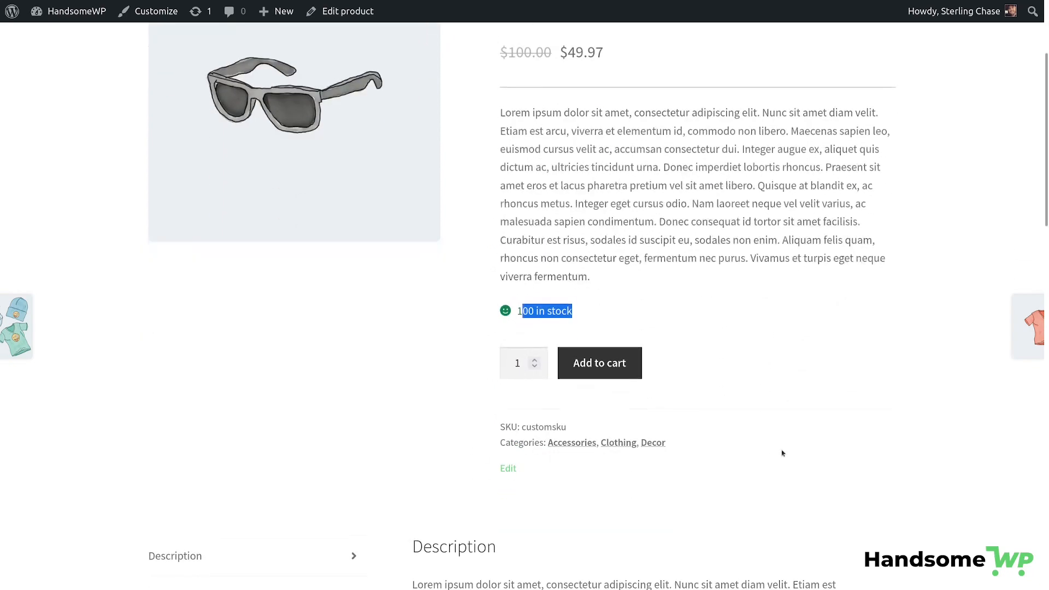
pyautogui.scroll(3, 781, 454)
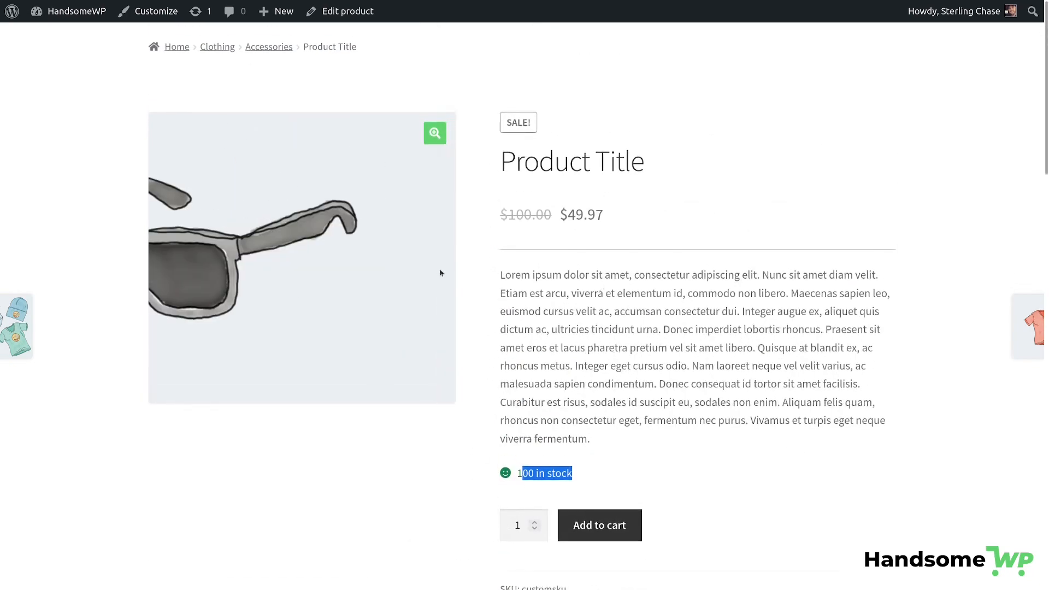
# View the product image full-screen, cycle through the gallery images, then close the viewer.
pyautogui.click(435, 133)
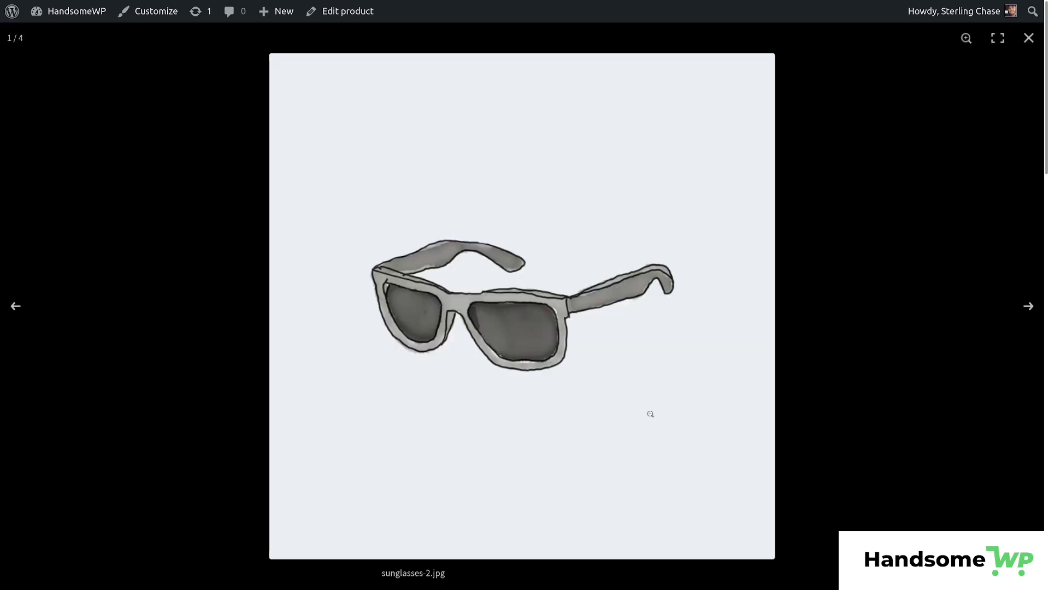
pyautogui.click(1027, 307)
pyautogui.click(1027, 308)
pyautogui.click(1028, 308)
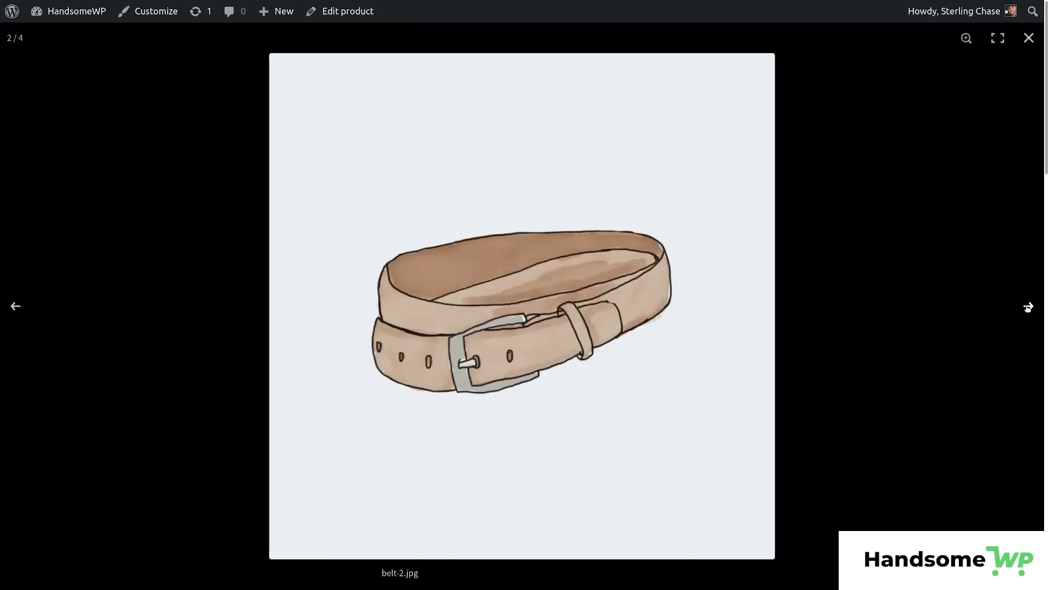
pyautogui.click(1028, 308)
pyautogui.click(1028, 308)
pyautogui.click(1028, 308)
pyautogui.click(1028, 308)
pyautogui.click(1027, 308)
pyautogui.click(1028, 308)
pyautogui.click(1027, 307)
pyautogui.click(1028, 308)
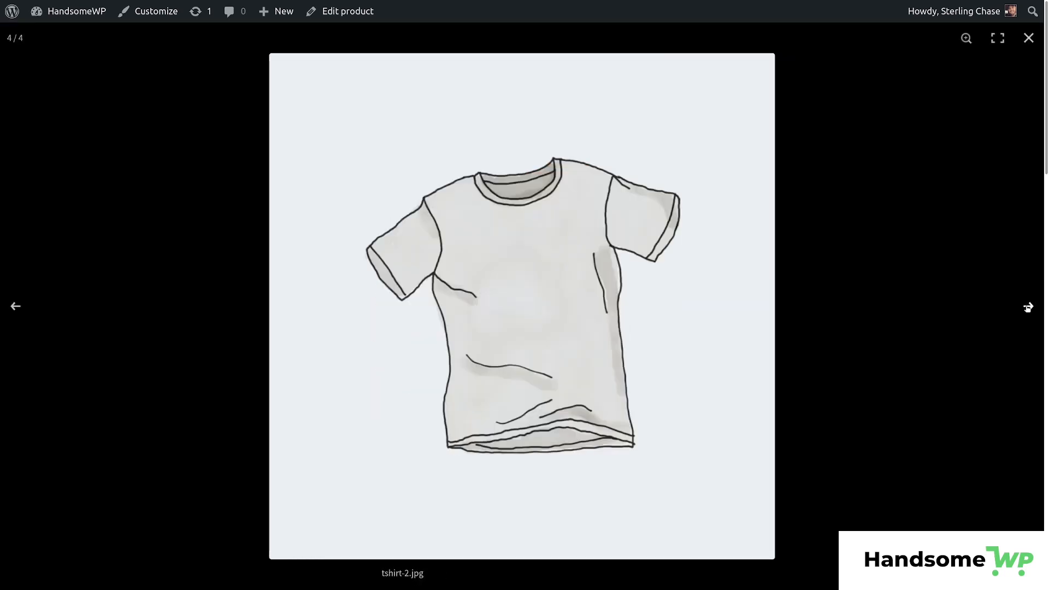
pyautogui.click(1027, 307)
pyautogui.click(1027, 307)
pyautogui.click(1027, 307)
pyautogui.click(1028, 307)
pyautogui.click(1028, 307)
pyautogui.click(1028, 307)
pyautogui.click(1029, 43)
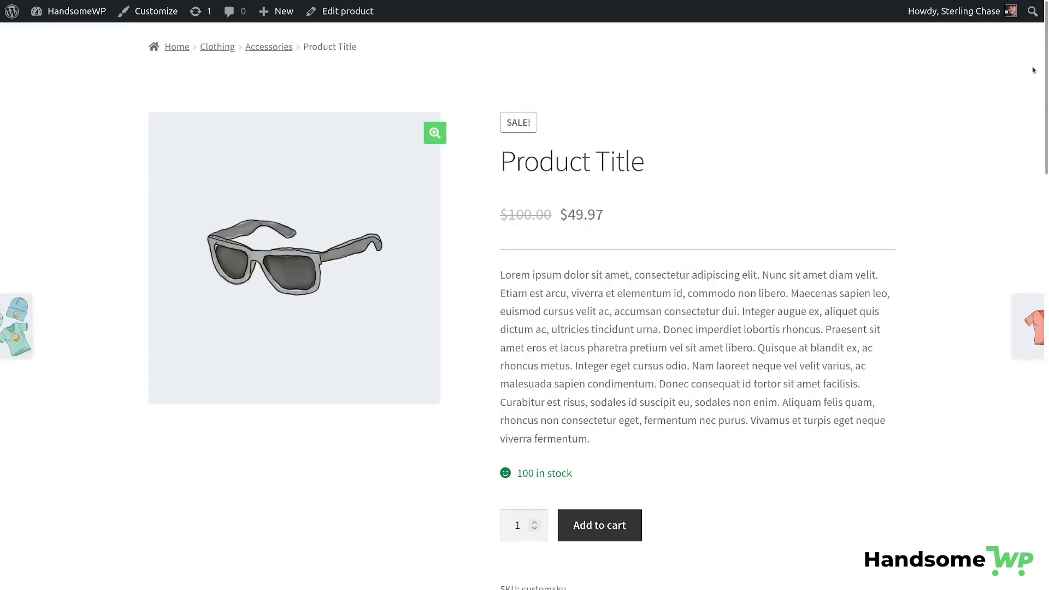
pyautogui.scroll(-6, 820, 325)
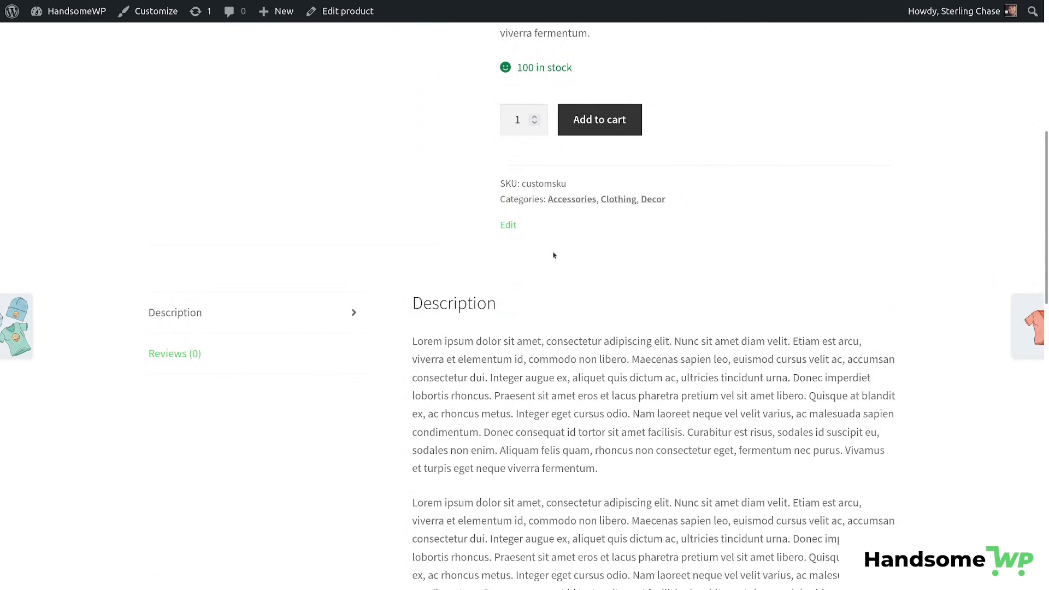
pyautogui.scroll(-3, 553, 255)
pyautogui.scroll(-10, 250, 159)
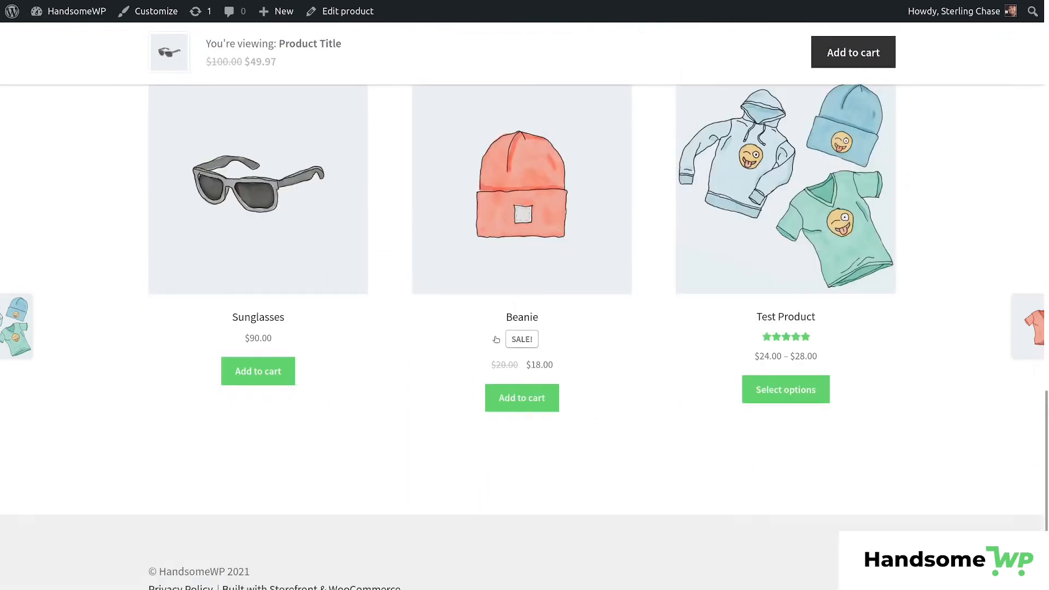
pyautogui.scroll(15, 496, 340)
pyautogui.click(208, 276)
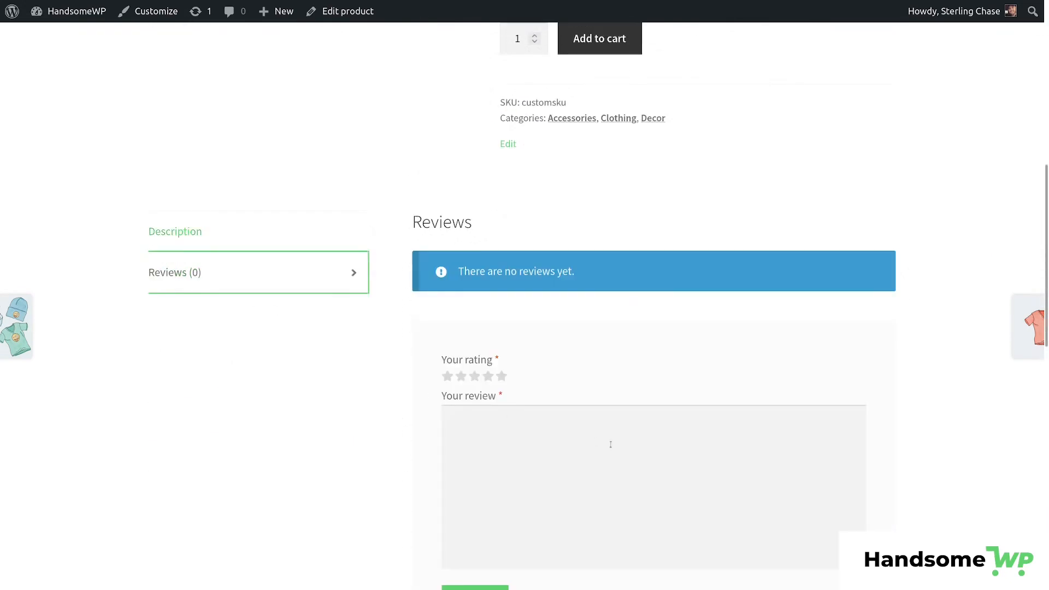
pyautogui.scroll(-5, 623, 467)
pyautogui.scroll(20, 623, 467)
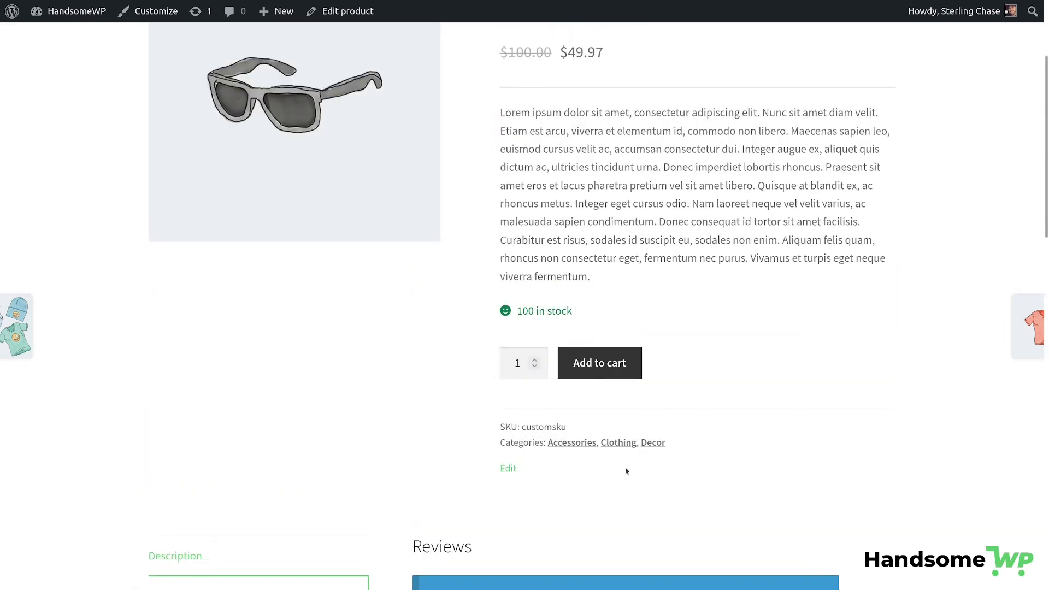